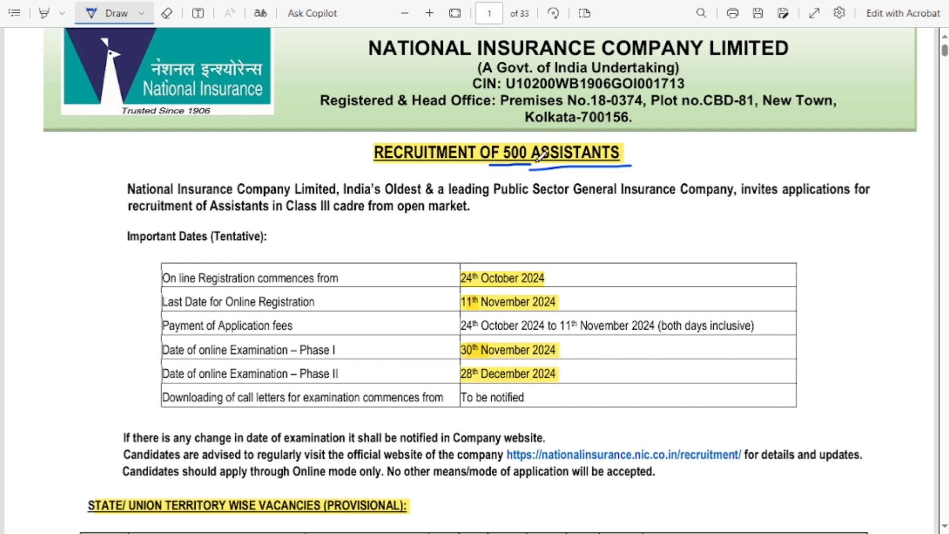
- Underline the online registration start date, 24th October 2024, and the last date, 11th November 2024, in the Important Dates table
scroll(541, 164, down, 2)
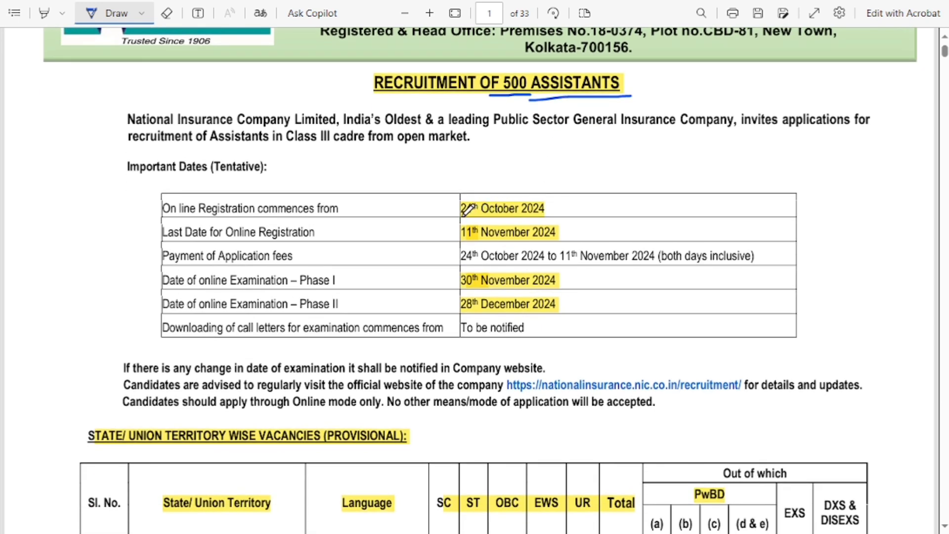
drag(462, 216, 545, 216)
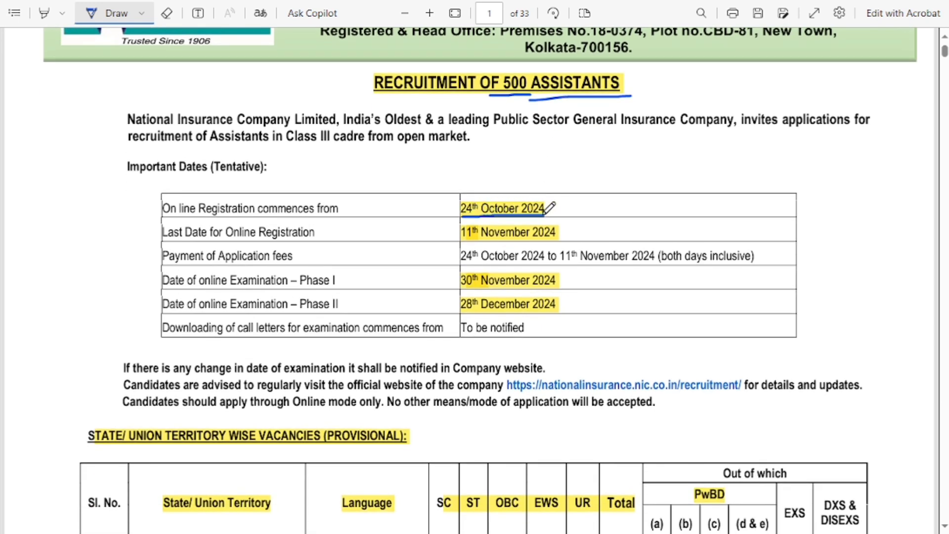
drag(462, 242, 556, 243)
- Underline the Phase I and Phase II examination labels and their dates, 30th November 2024 and 28th December 2024
scroll(549, 228, down, 3)
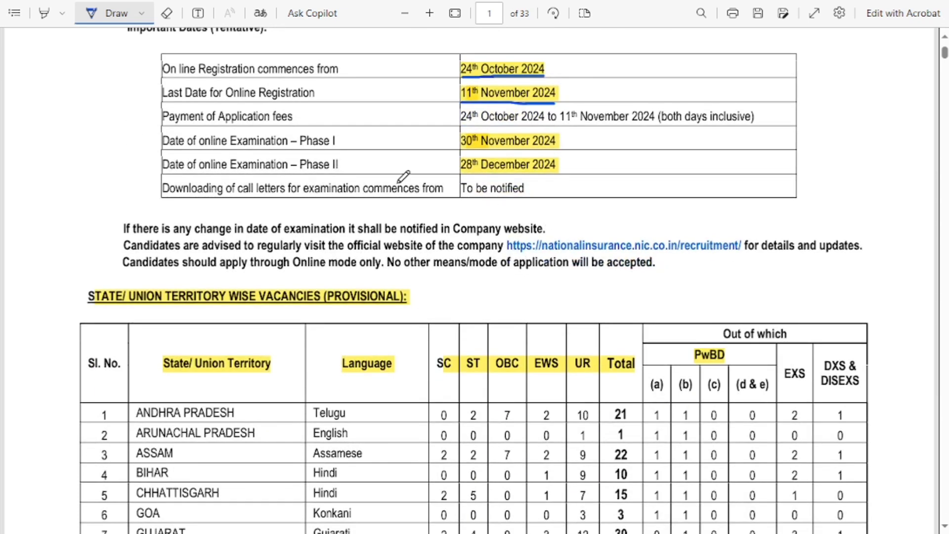
drag(240, 148, 368, 147)
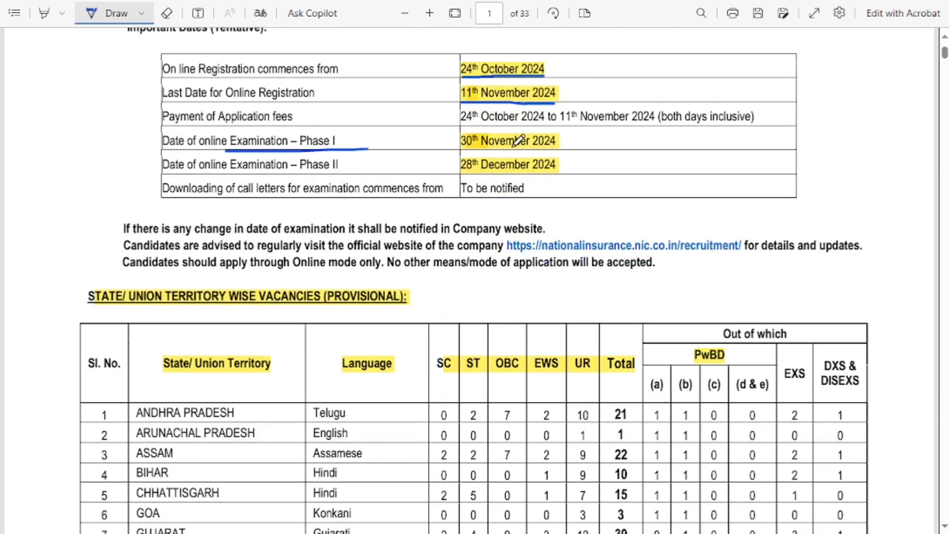
drag(463, 148, 559, 147)
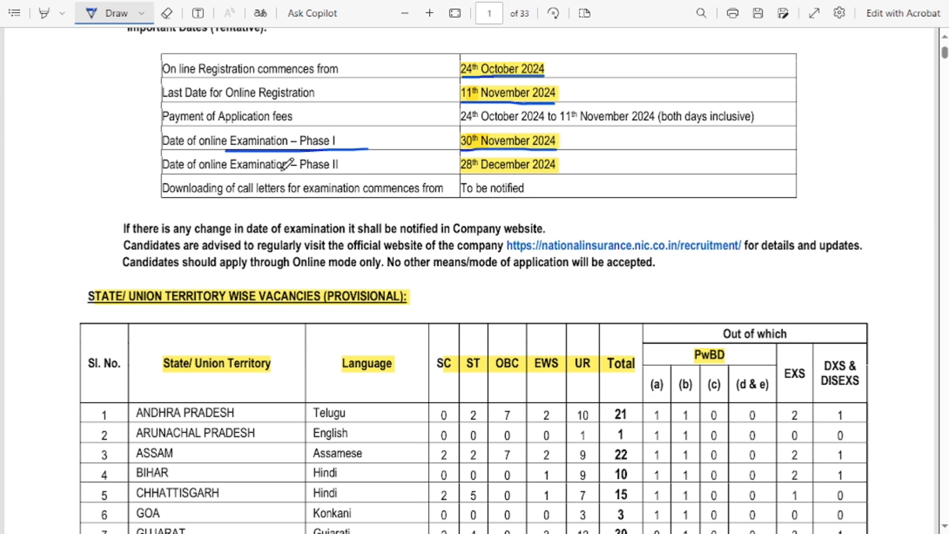
drag(276, 172, 345, 174)
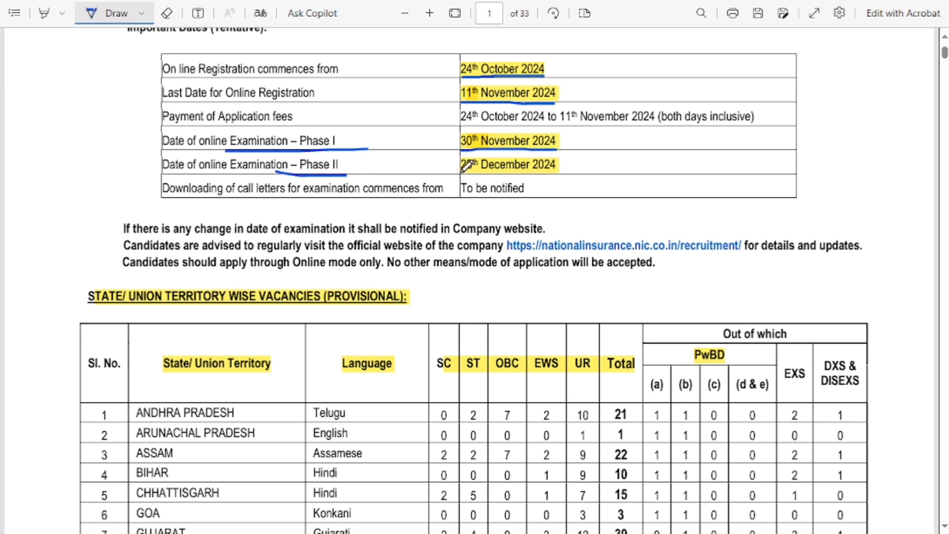
drag(461, 170, 565, 169)
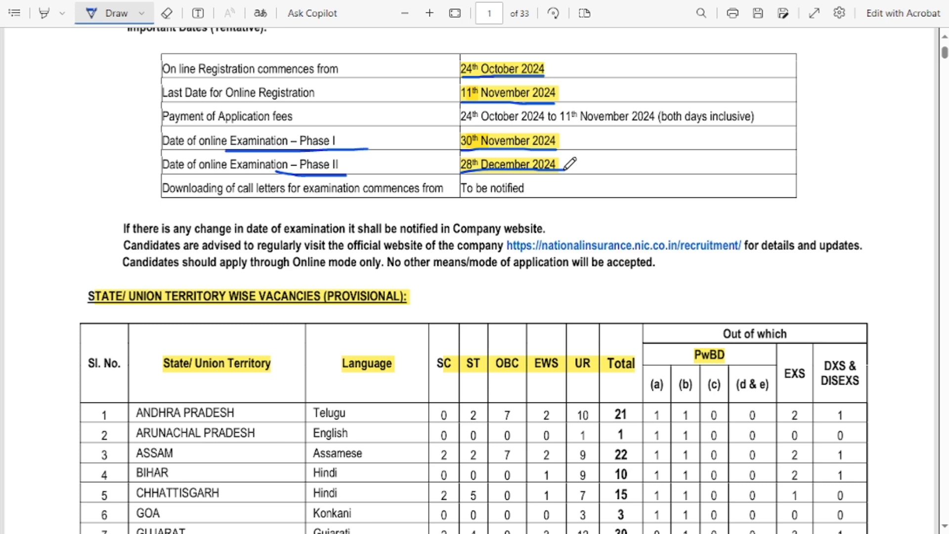
- Underline the State/Union Territory Wise Vacancies heading and the table's State, Language and SC-to-Total column headings
scroll(565, 169, down, 3)
drag(98, 170, 414, 170)
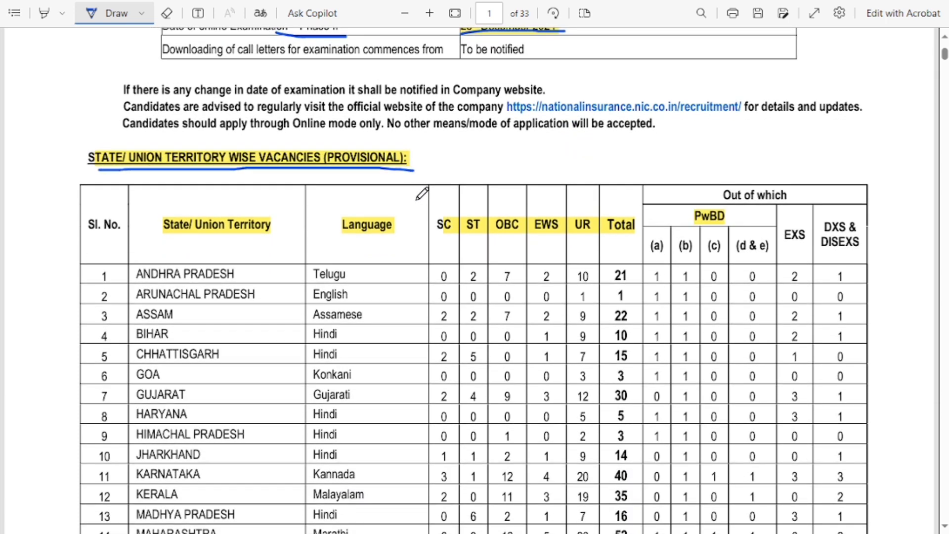
scroll(417, 199, down, 3)
drag(152, 104, 270, 101)
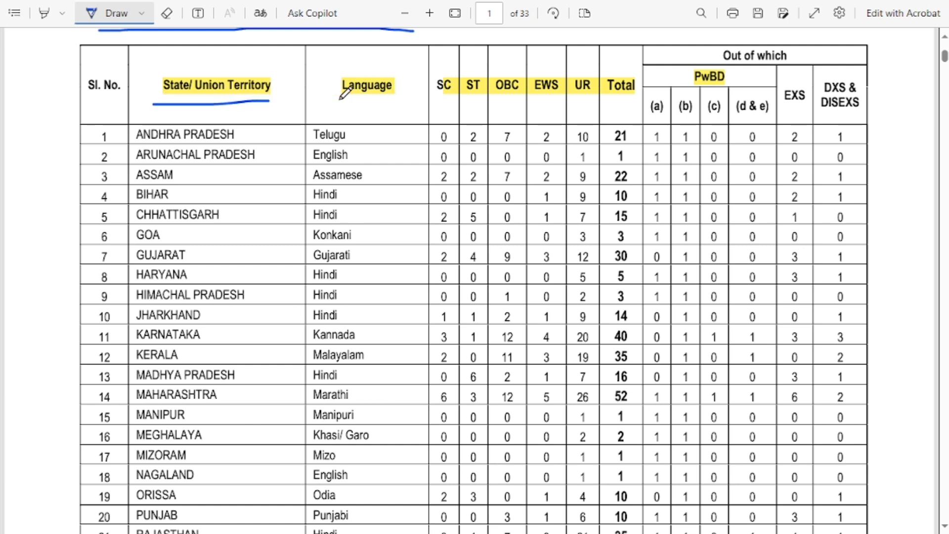
drag(340, 98, 654, 101)
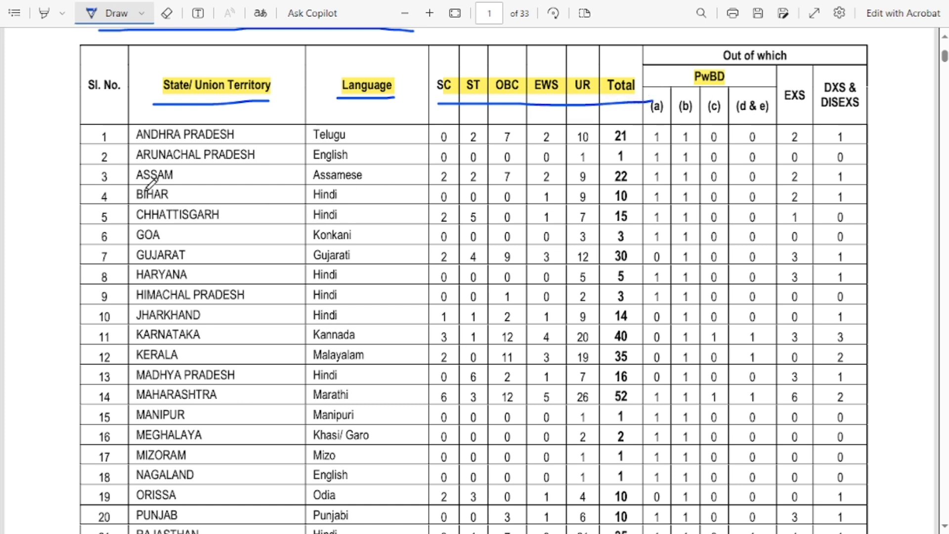
- Bracket the vacancy rows from Andhra Pradesh to Maharashtra and underline the overall total of 500 at the end of the table
mouse_move(90, 139)
mouse_down()
mouse_move(81, 149)
mouse_move(79, 228)
mouse_move(97, 393)
mouse_up()
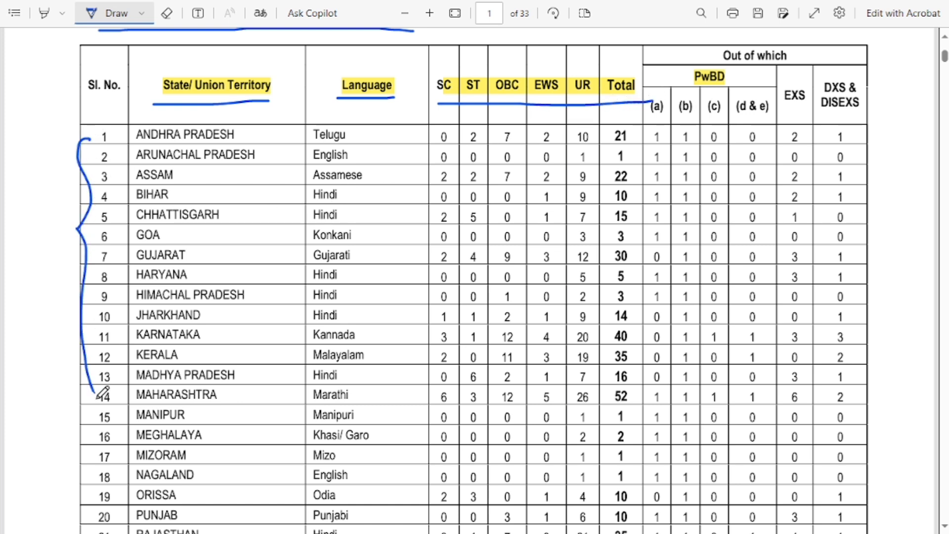
drag(252, 138, 304, 138)
scroll(307, 202, down, 3)
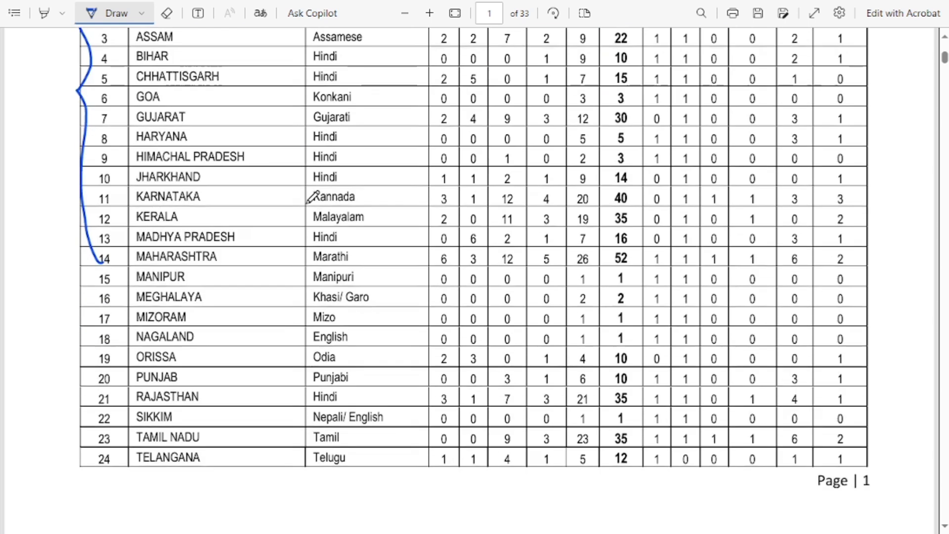
scroll(310, 198, down, 3)
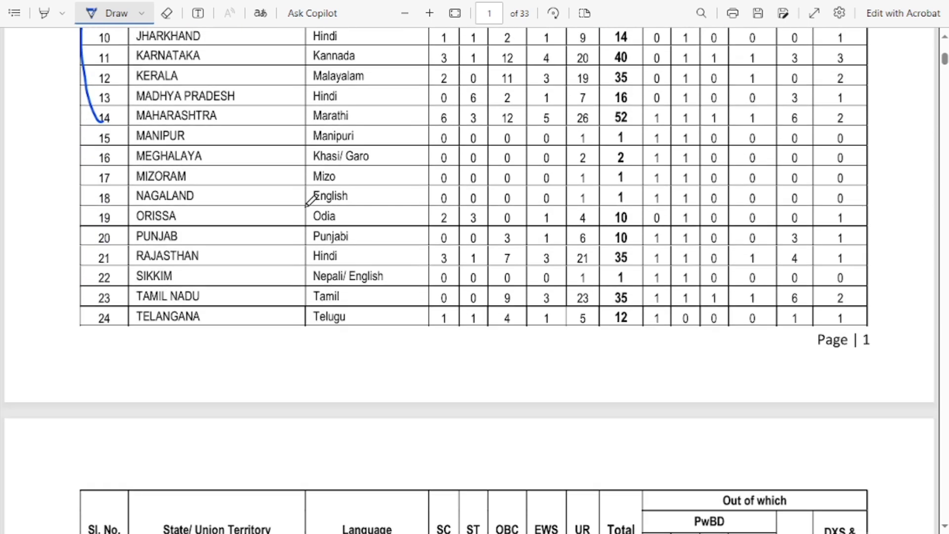
drag(213, 216, 268, 215)
scroll(287, 217, down, 9)
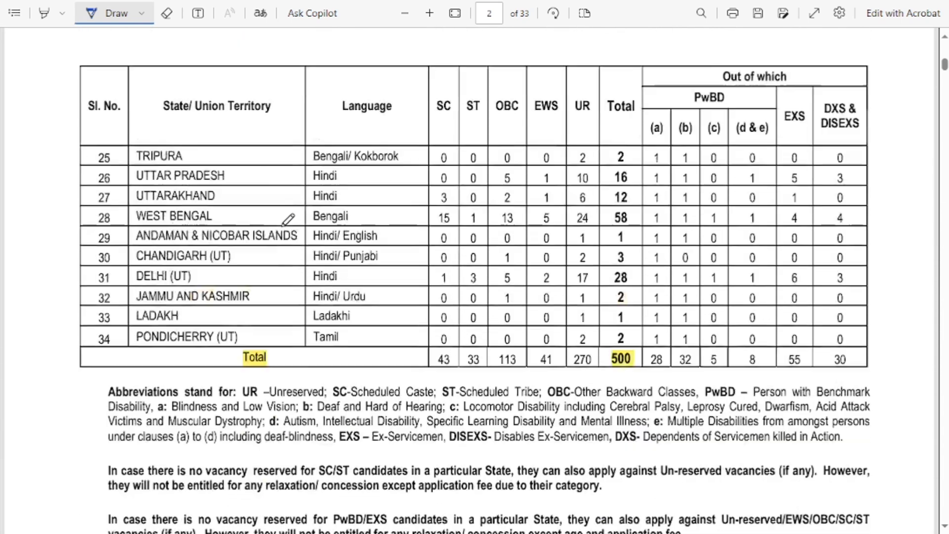
scroll(285, 223, down, 1)
drag(602, 304, 642, 303)
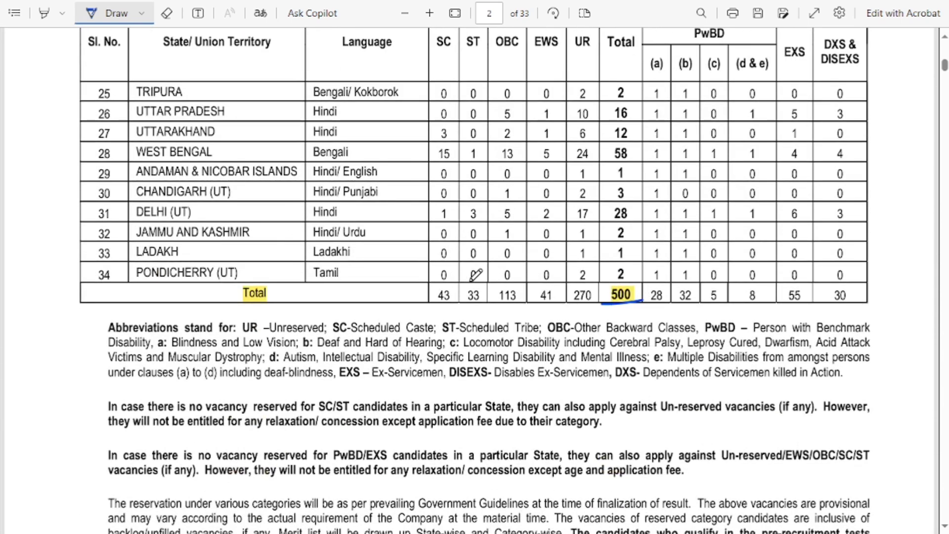
- Underline the Age (as on 01.10.2024) heading, the 21-year minimum age and the 30-year maximum age
scroll(476, 274, down, 11)
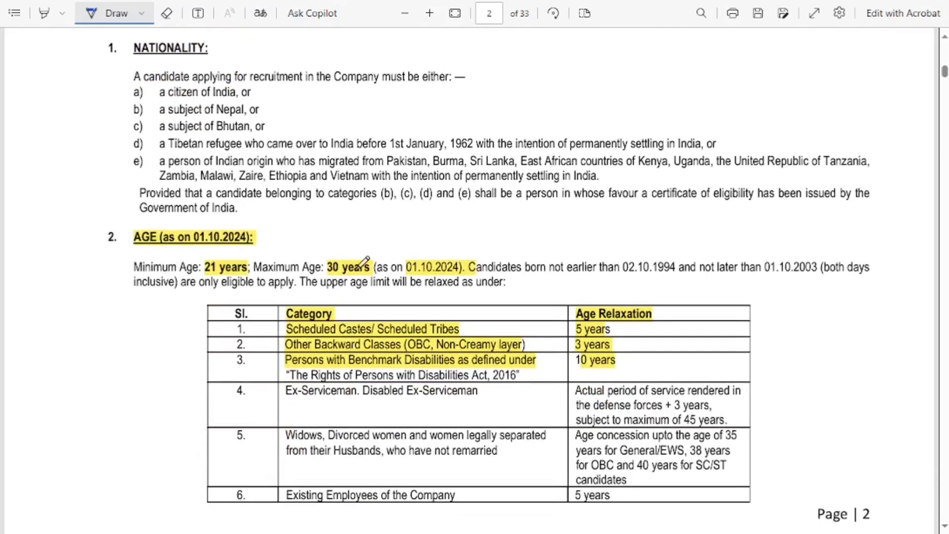
drag(135, 250, 257, 250)
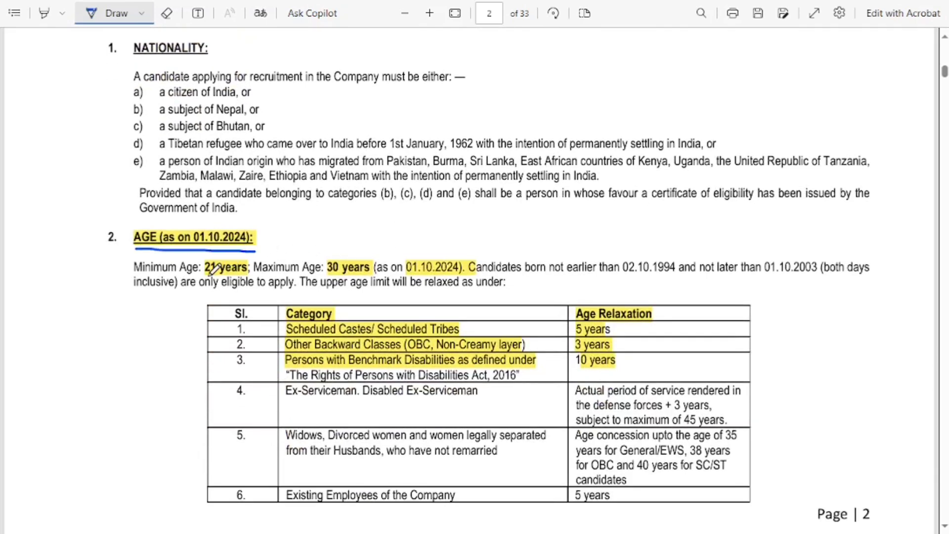
drag(204, 273, 254, 273)
drag(322, 280, 401, 271)
- Draw an arrow from Scheduled Castes/Scheduled Tribes to its age relaxation and tick the 5, 3 and 10 years entries
scroll(403, 268, down, 2)
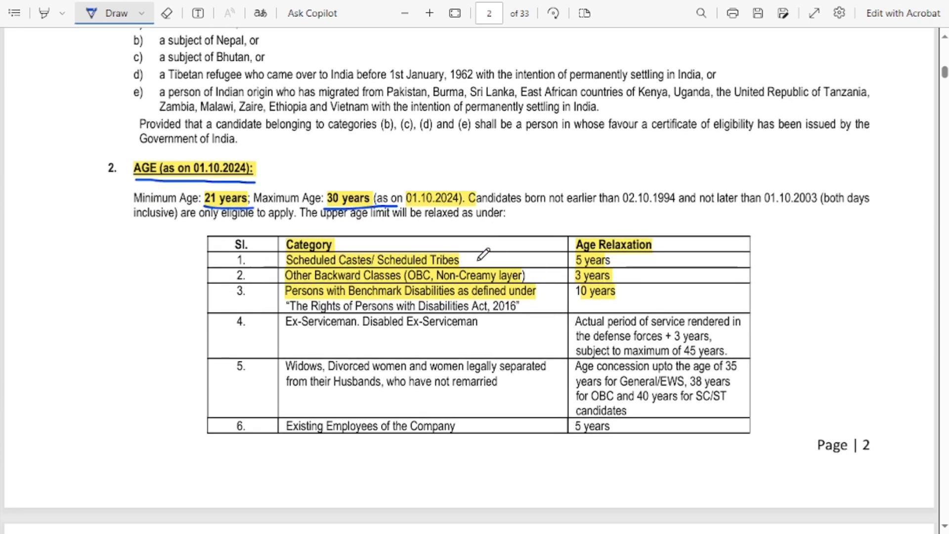
mouse_move(477, 259)
mouse_down()
mouse_move(573, 258)
mouse_move(559, 263)
mouse_up()
drag(617, 264, 639, 255)
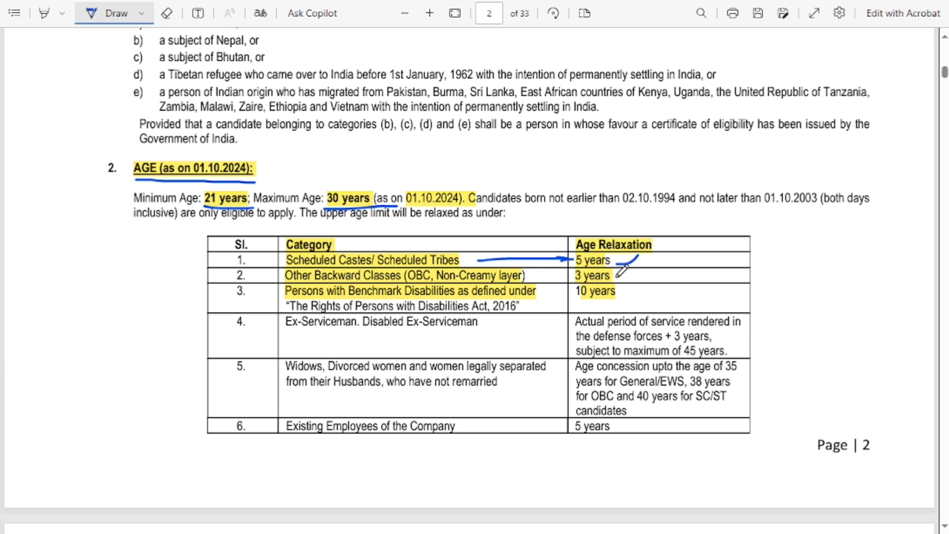
drag(617, 279, 645, 266)
drag(619, 297, 662, 272)
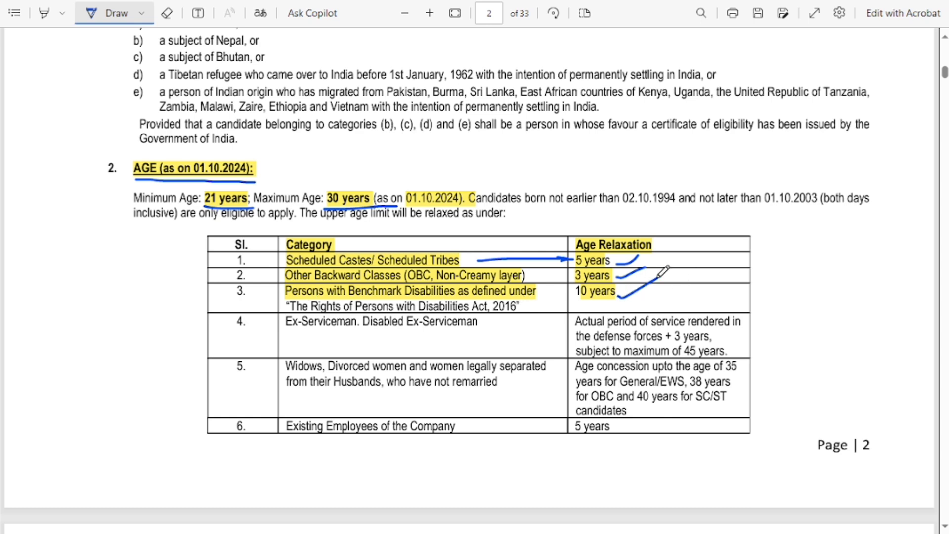
scroll(623, 294, down, 3)
mouse_move(253, 186)
mouse_down()
mouse_move(234, 182)
mouse_move(254, 257)
mouse_up()
- Underline the Educational Qualification heading with its 01.10.2024 date and the minimum graduation requirement below it
scroll(555, 224, down, 9)
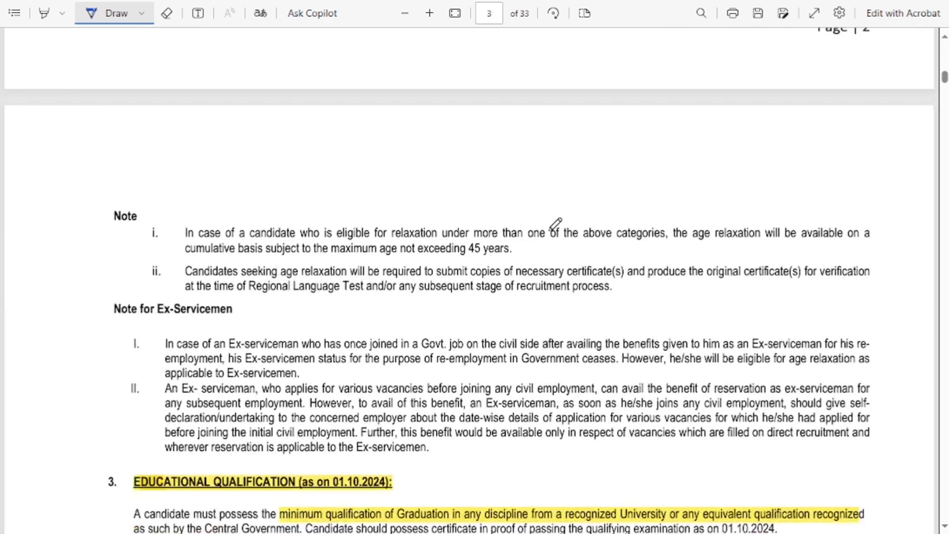
scroll(482, 243, down, 3)
drag(159, 215, 392, 218)
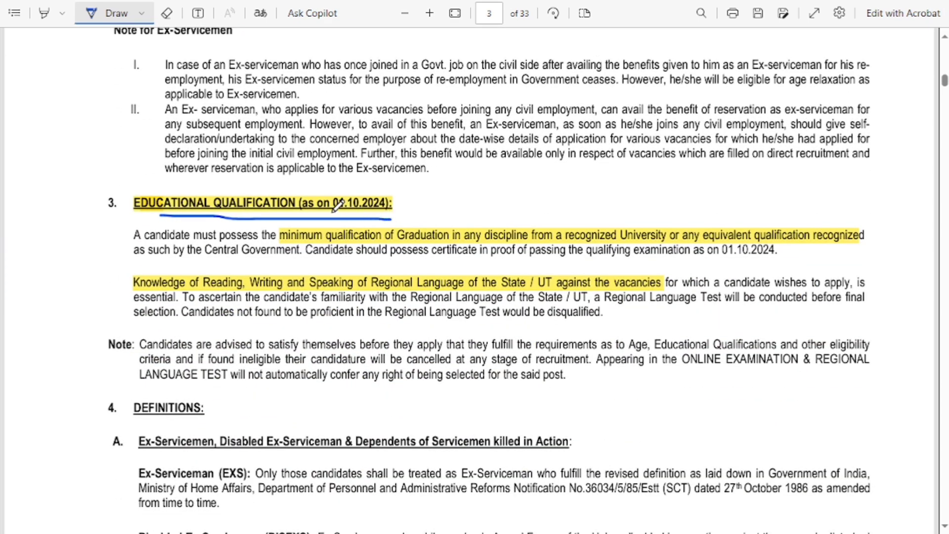
drag(330, 212, 393, 213)
drag(280, 242, 857, 241)
- Underline the reading, writing and speaking requirement and the words about the State / UT in the regional language paragraph
scroll(477, 274, down, 2)
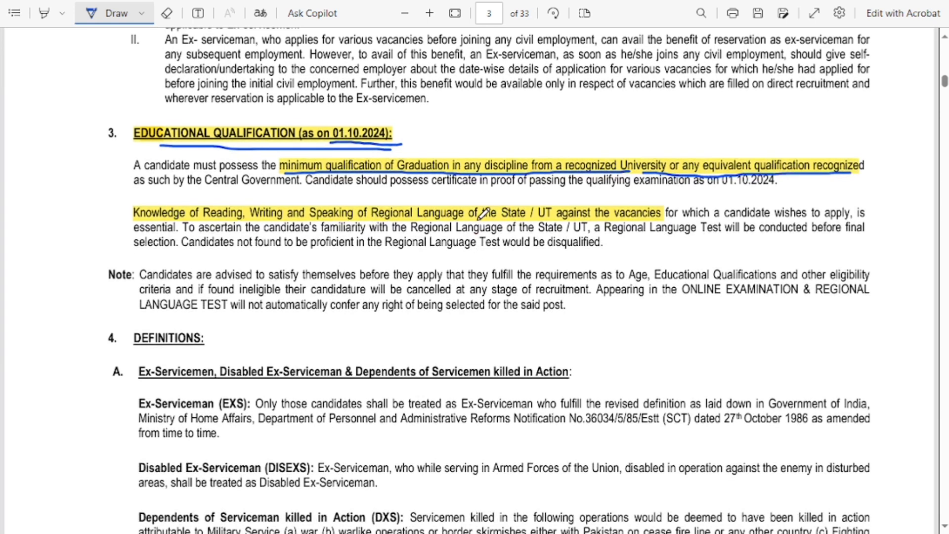
drag(482, 219, 589, 218)
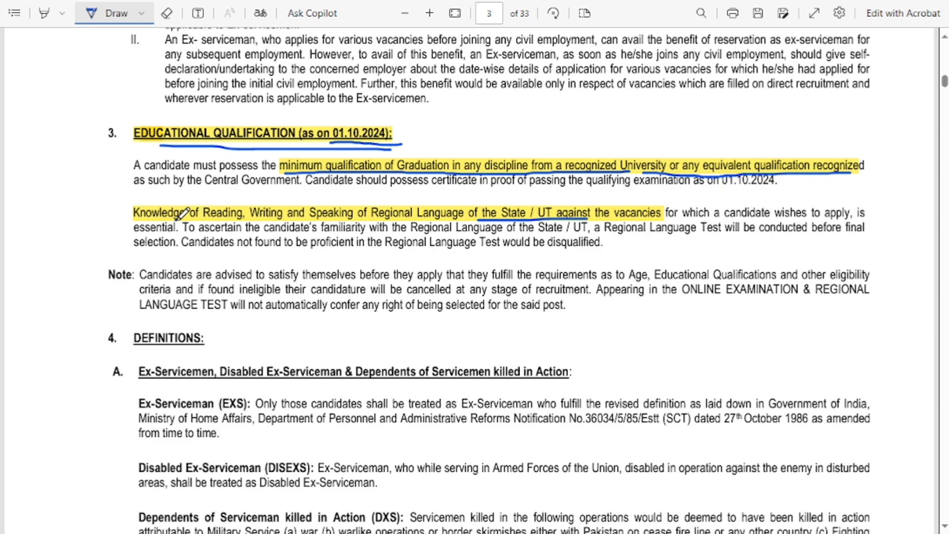
drag(177, 221, 352, 229)
scroll(454, 215, down, 7)
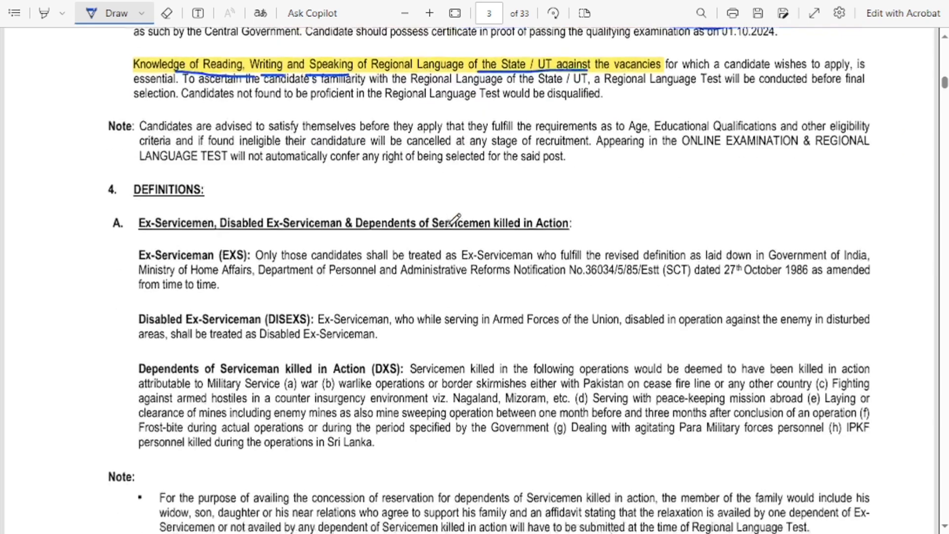
scroll(469, 272, up, 8)
scroll(480, 325, down, 3)
scroll(481, 325, down, 15)
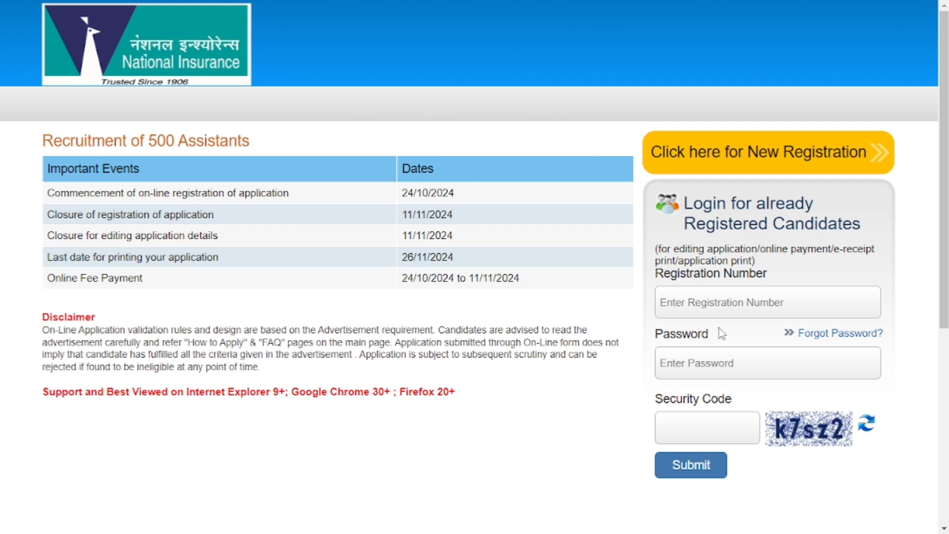
- Start a new registration on the recruitment website and enter and confirm the candidate's first and last names
click(737, 161)
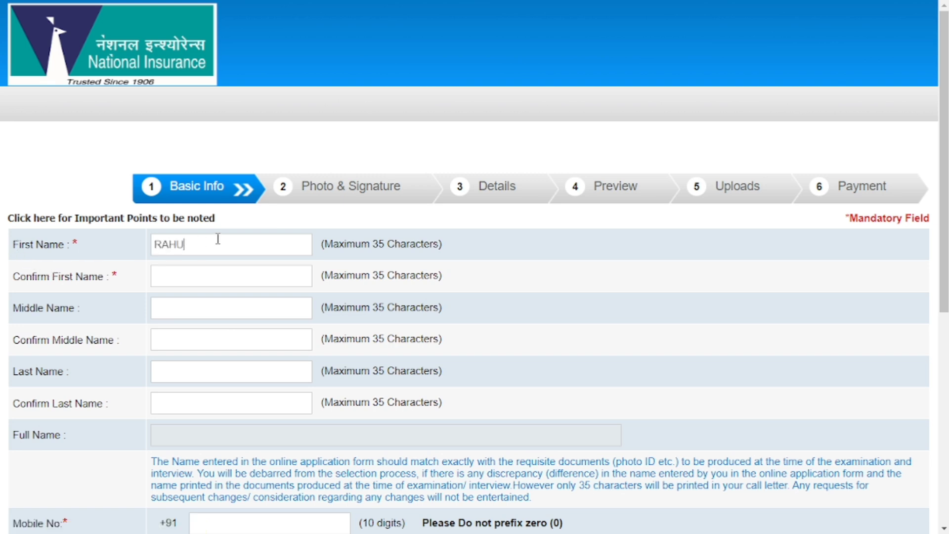
key(Tab)
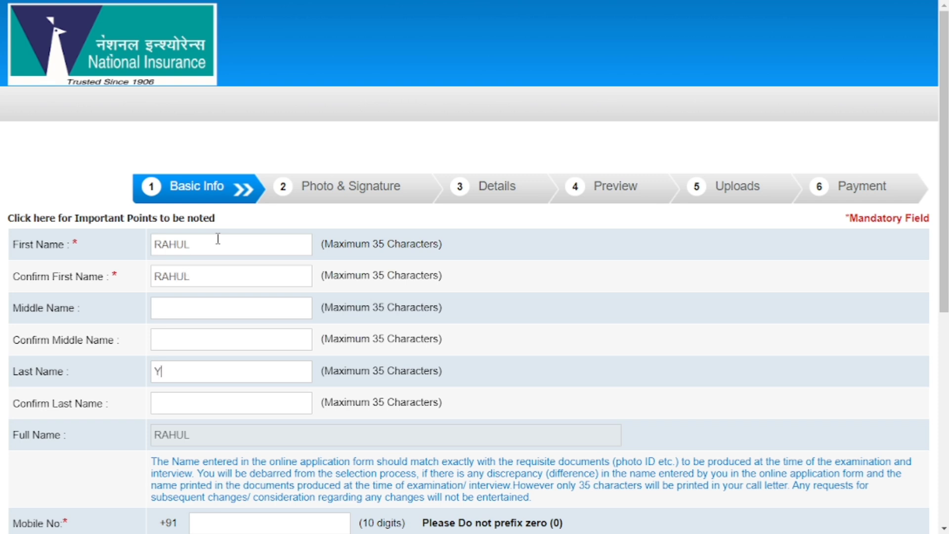
key(Tab)
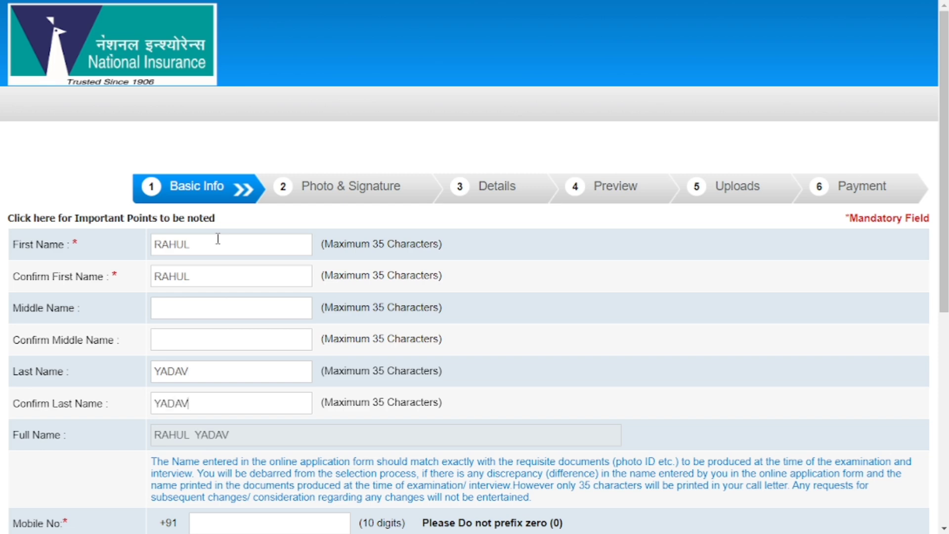
- Complete the contact details with the candidate's e-mail ID on the gmail.com domain and the security code, and save the basic information
scroll(218, 239, down, 4)
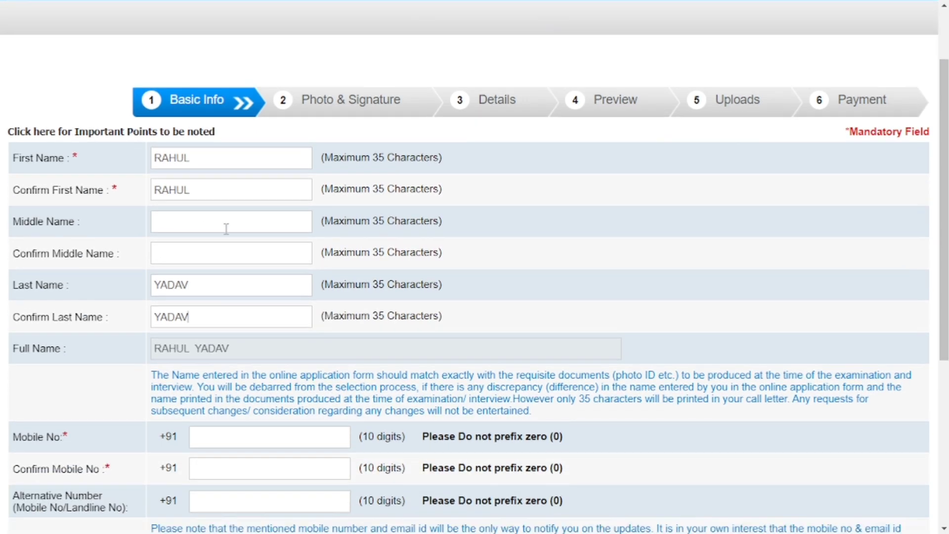
scroll(222, 237, down, 1)
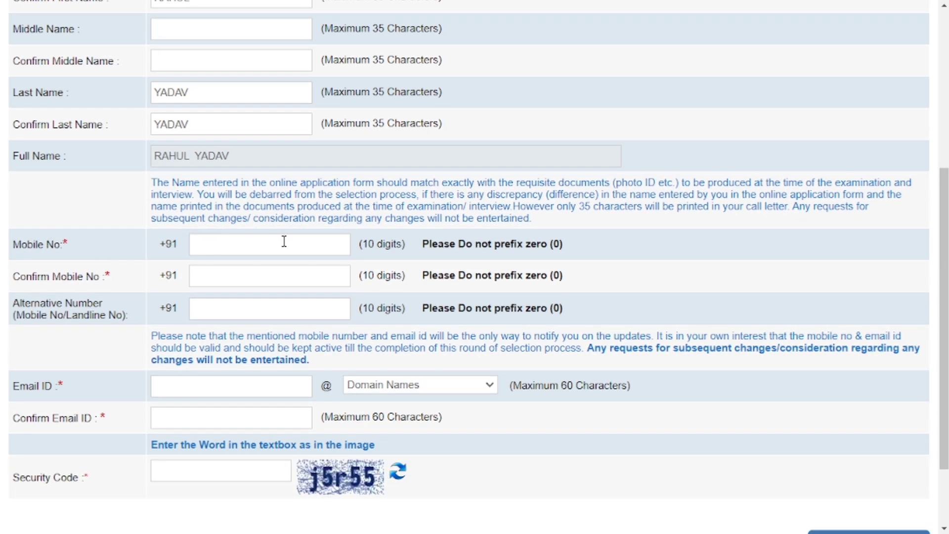
scroll(271, 276, down, 2)
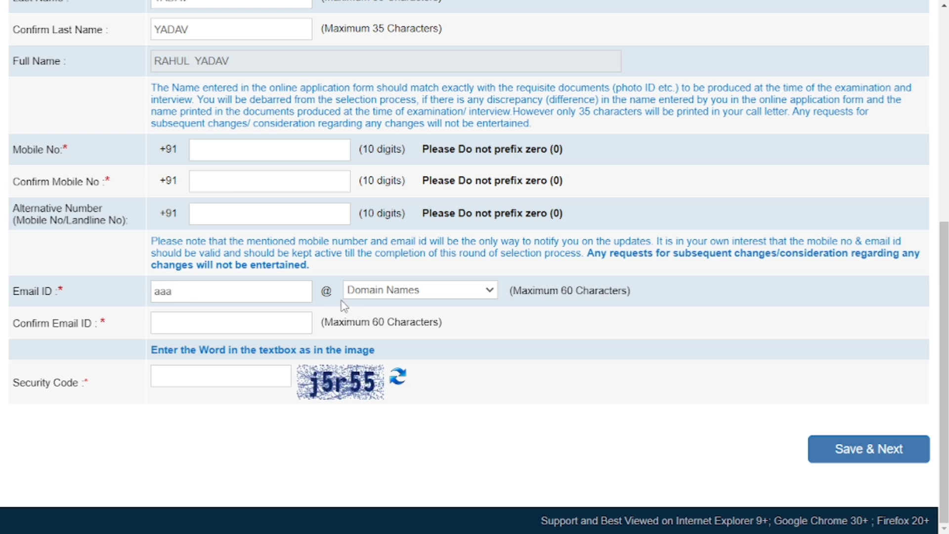
click(375, 294)
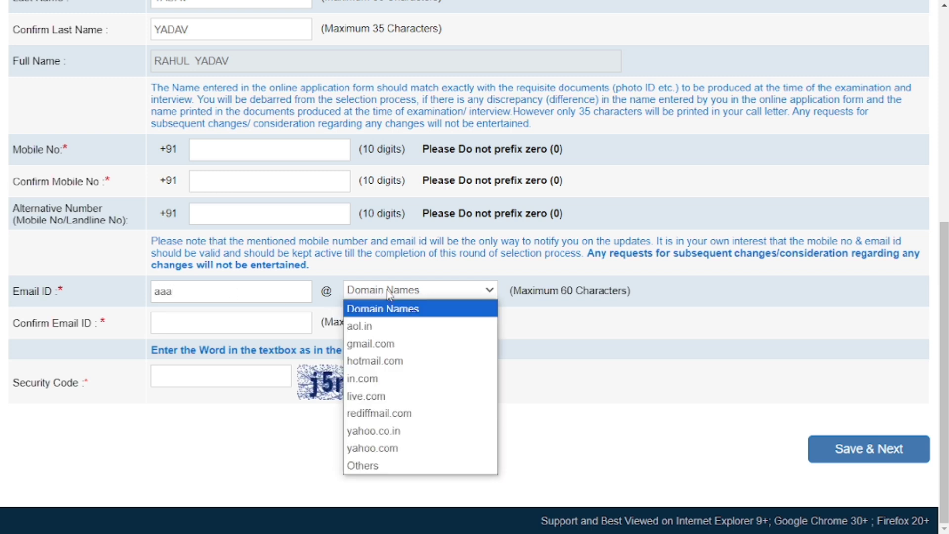
click(389, 345)
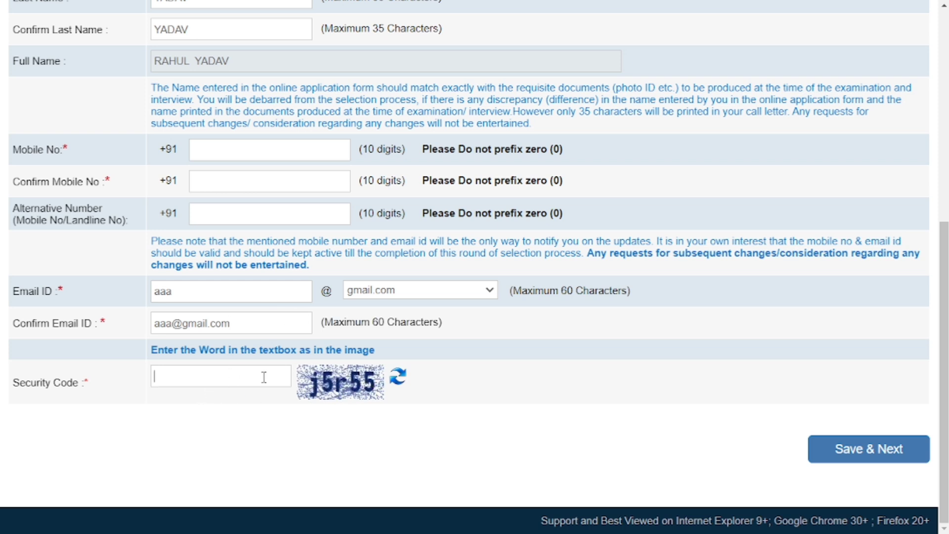
click(868, 449)
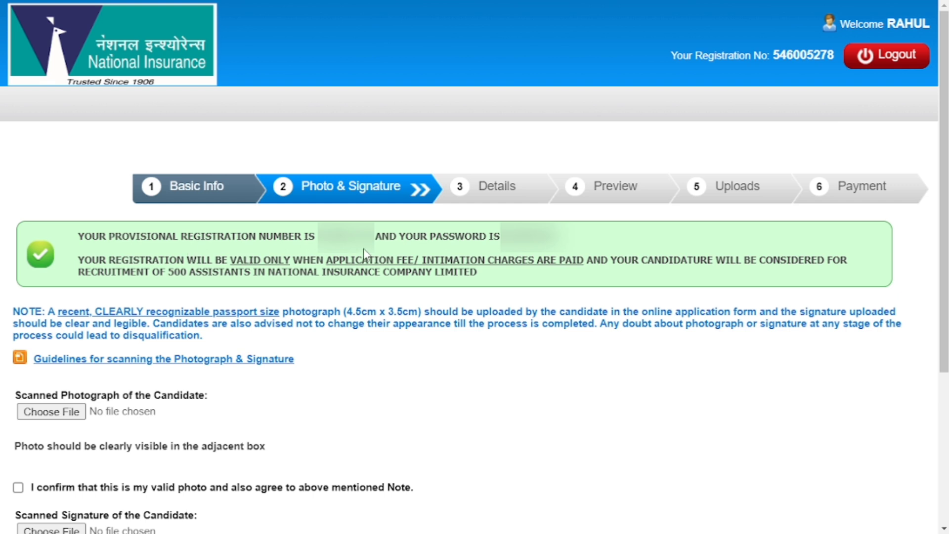
- Open the guidelines for scanning the photograph and signature and highlight the rule about a recent passport style colour picture
scroll(485, 252, down, 3)
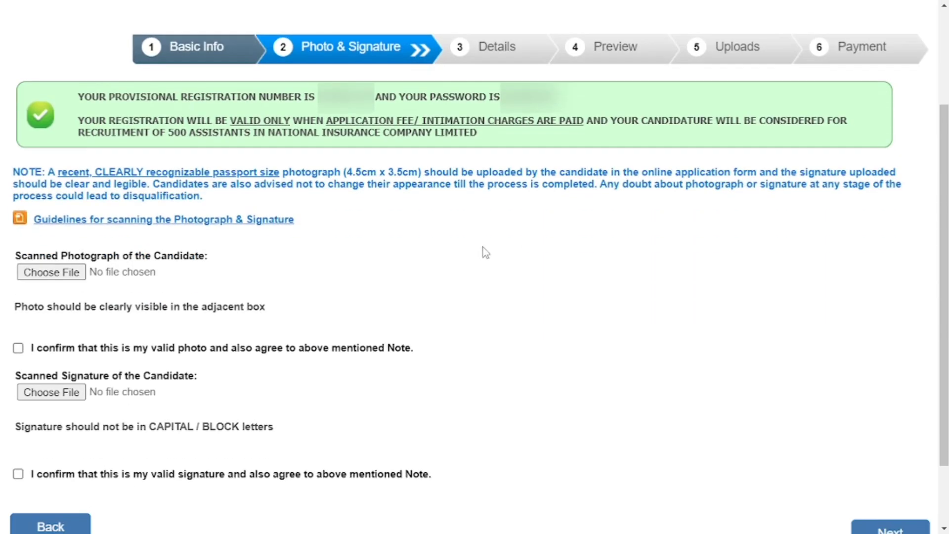
scroll(519, 128, down, 2)
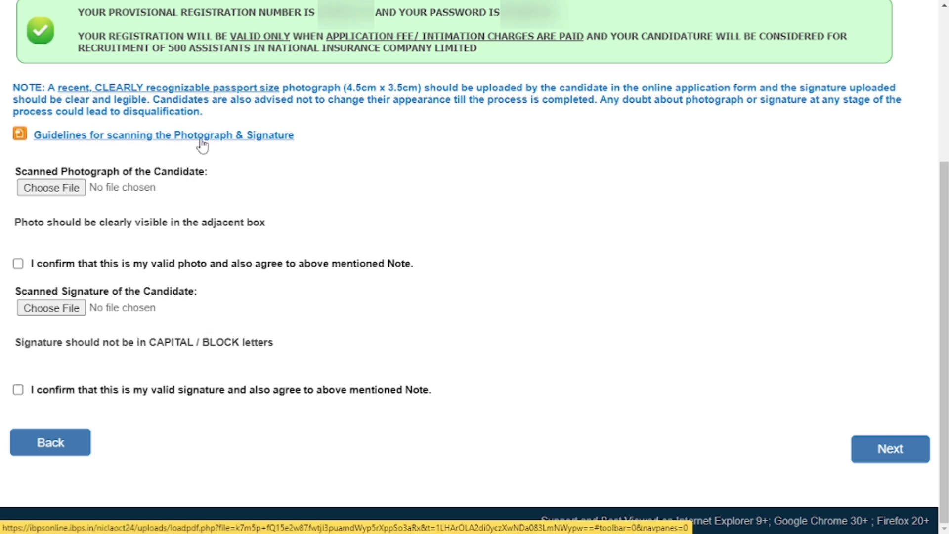
click(231, 138)
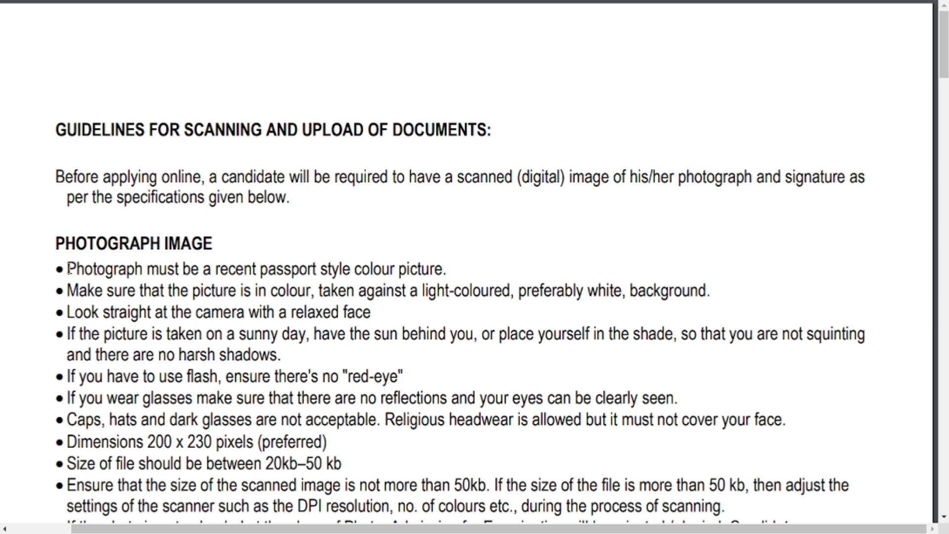
drag(68, 269, 447, 270)
scroll(207, 188, down, 3)
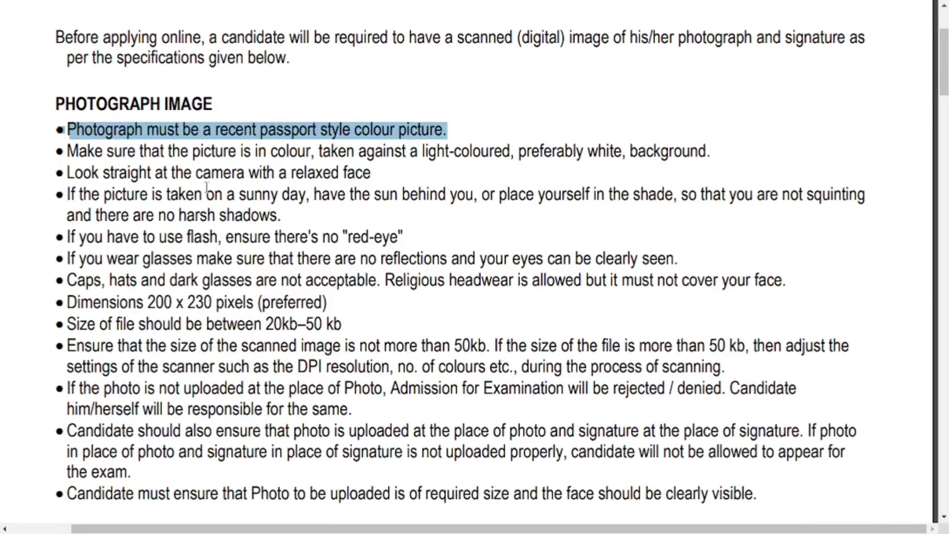
- Highlight the light-coloured background rule, the 20kb–50 kb photo file size and the 10-20 kb signature file size in the guidelines
drag(68, 151, 809, 145)
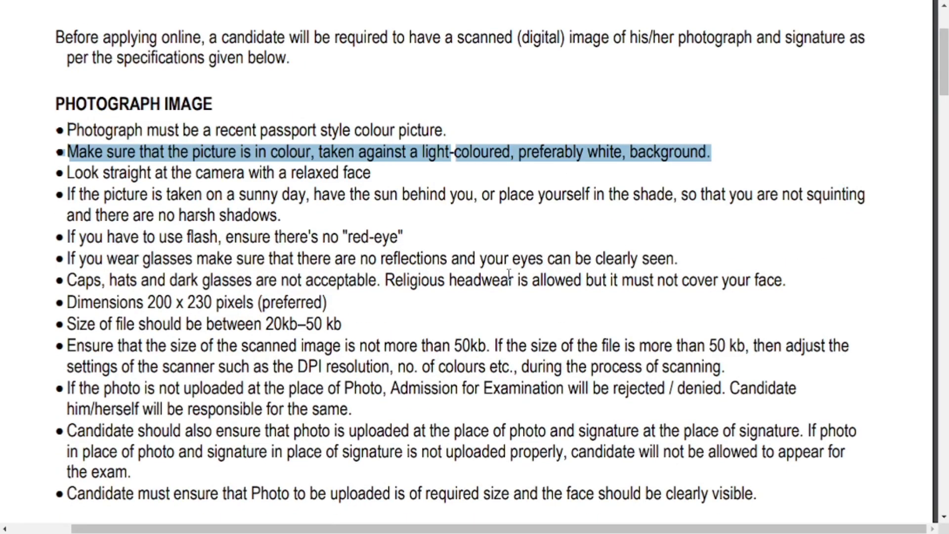
scroll(267, 240, down, 2)
drag(267, 253, 344, 253)
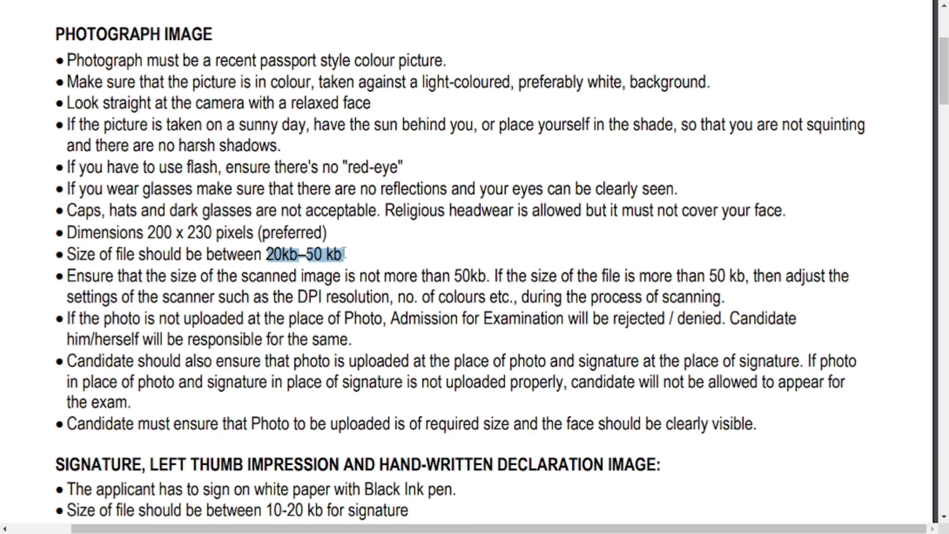
scroll(341, 262, down, 3)
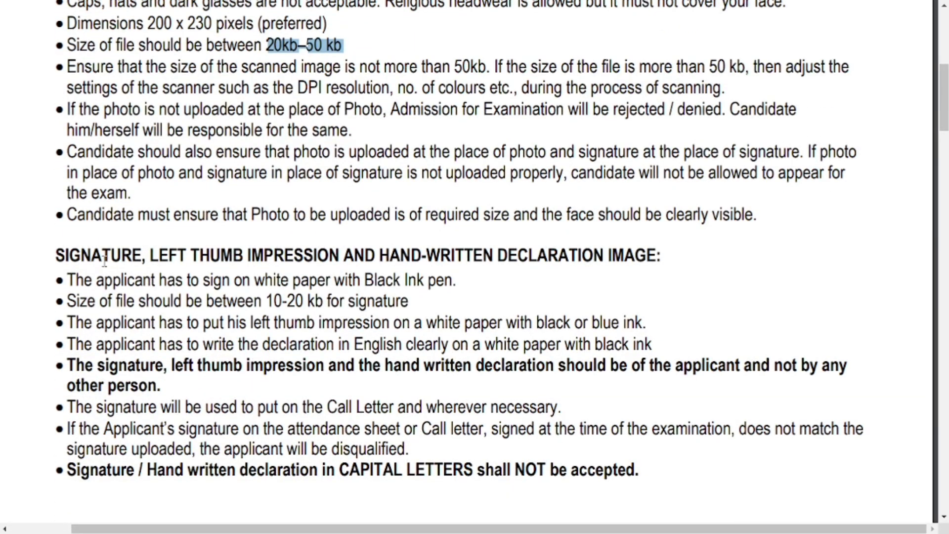
drag(268, 301, 309, 302)
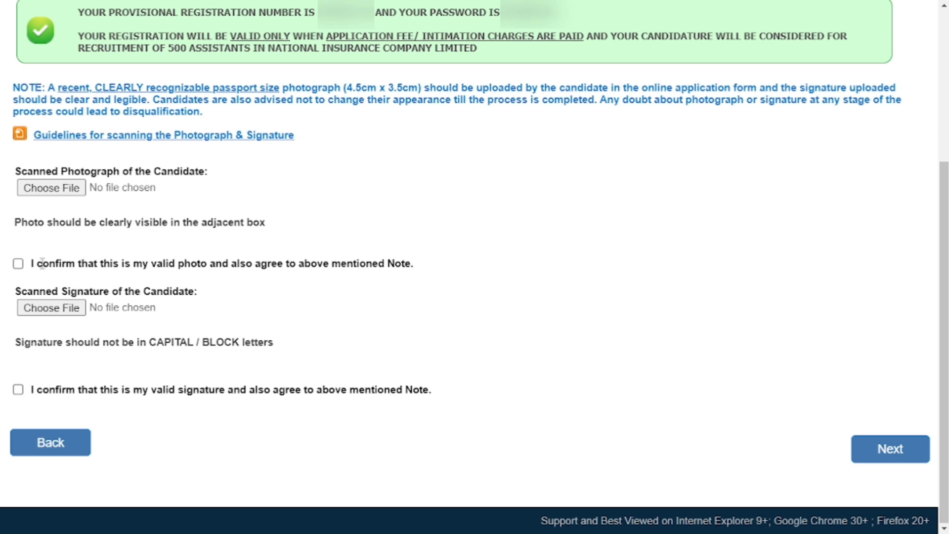
- Confirm the validity of the photo and signature, agree to the note for both and continue to the Details stage
click(20, 267)
click(18, 390)
click(895, 449)
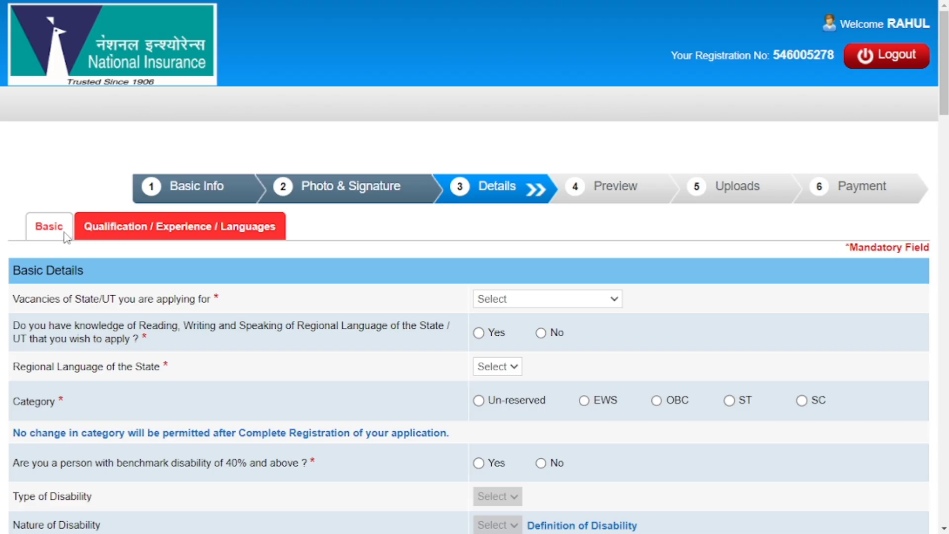
- Apply for the Uttar Pradesh vacancies, answer Yes to knowing the regional language and set that language to Hindi
scroll(71, 239, down, 1)
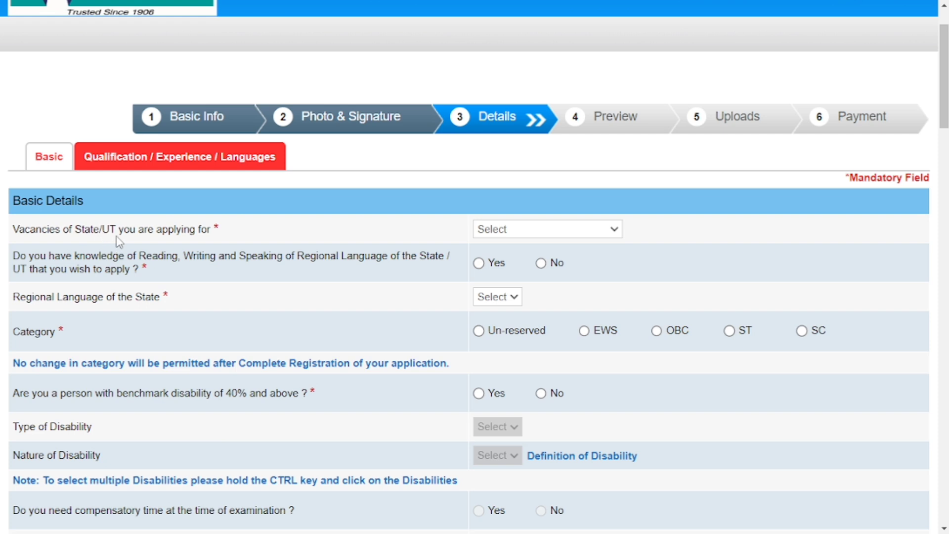
click(550, 230)
scroll(544, 328, down, 7)
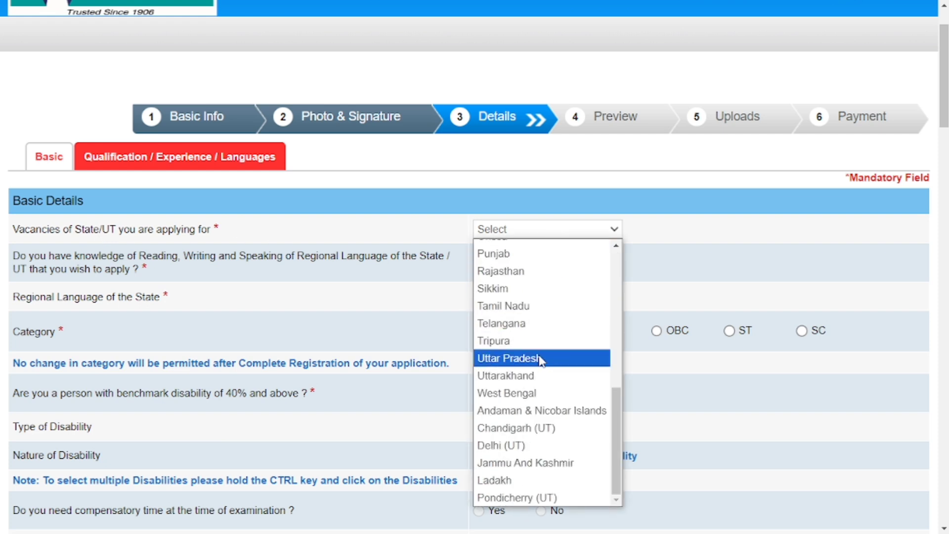
click(564, 359)
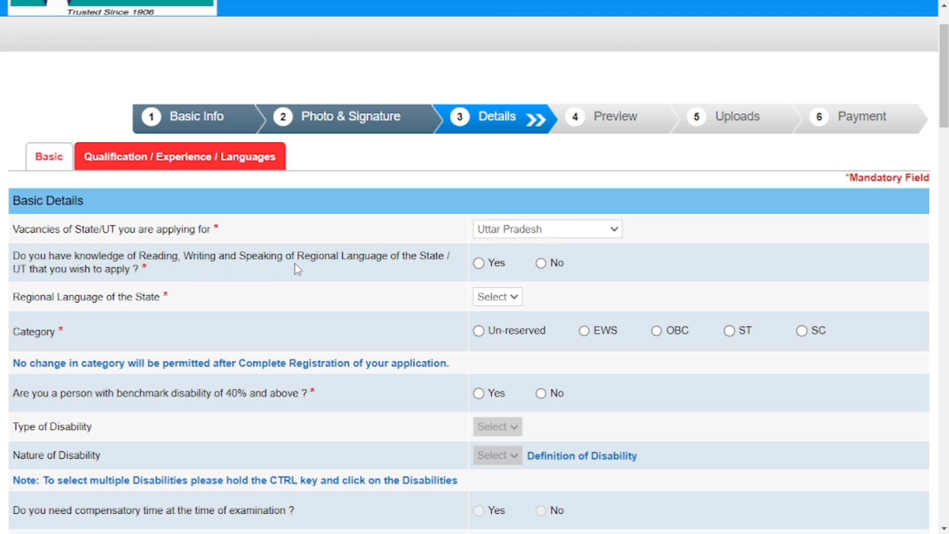
click(480, 265)
click(505, 298)
click(505, 337)
- Set the candidate's category to Un-reserved and acknowledge the notice about category changes
scroll(512, 302, down, 1)
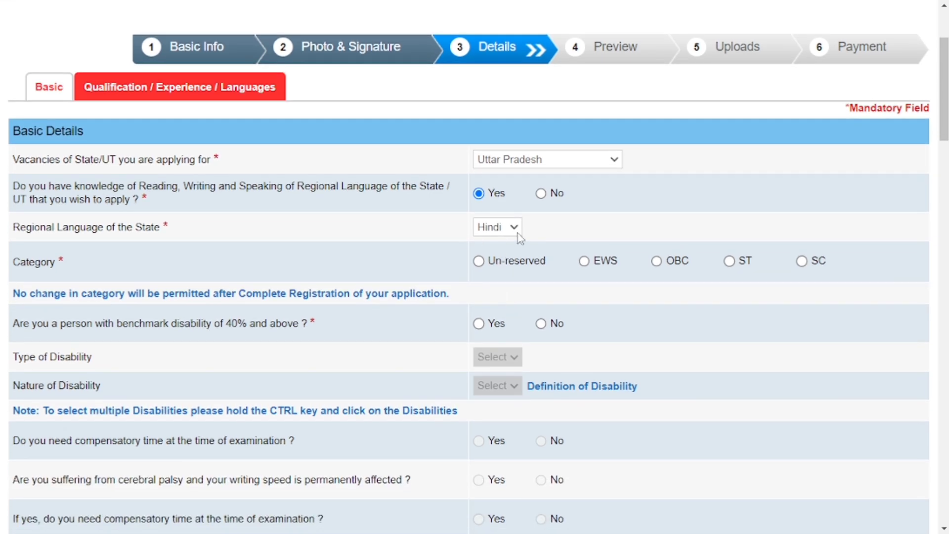
scroll(515, 229, down, 1)
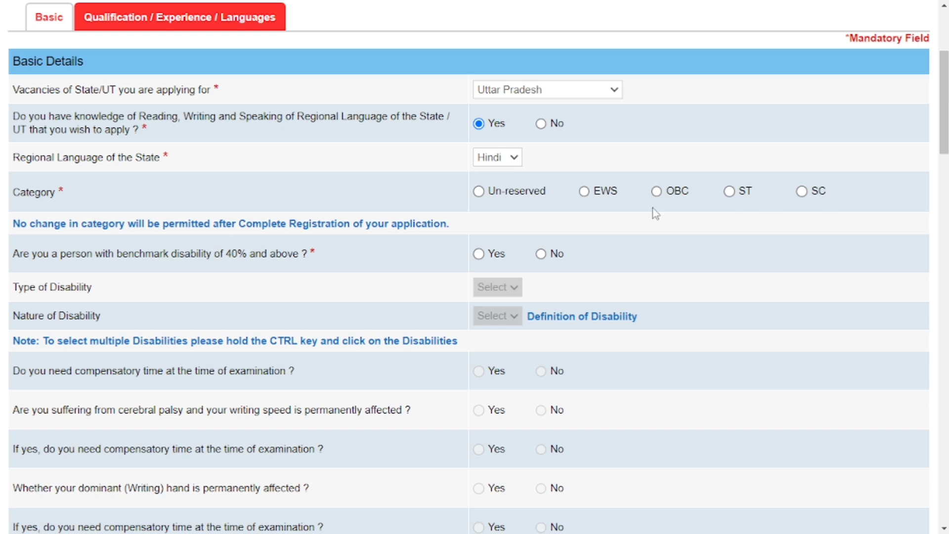
click(479, 193)
click(596, 168)
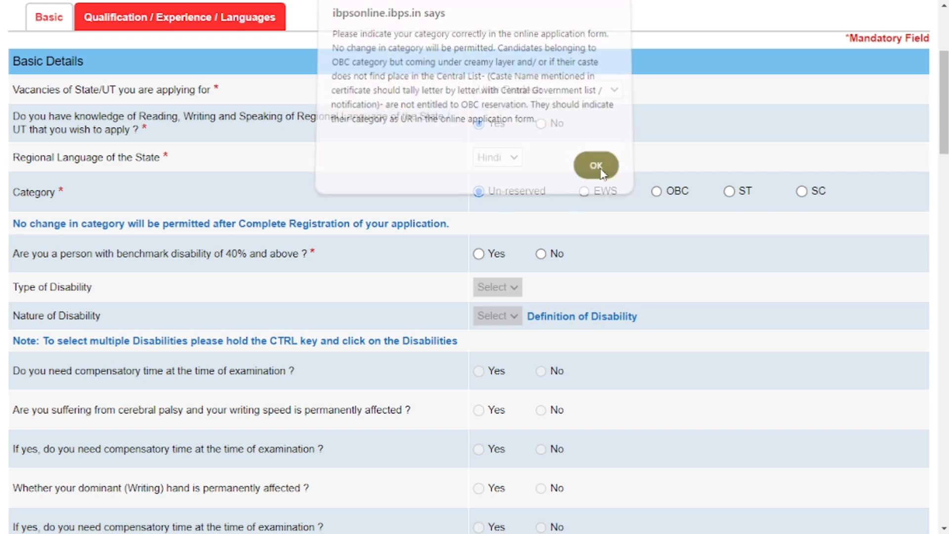
- Answer Yes to the benchmark disability question and look through the type and nature of disability options and related questions
scroll(596, 189, down, 1)
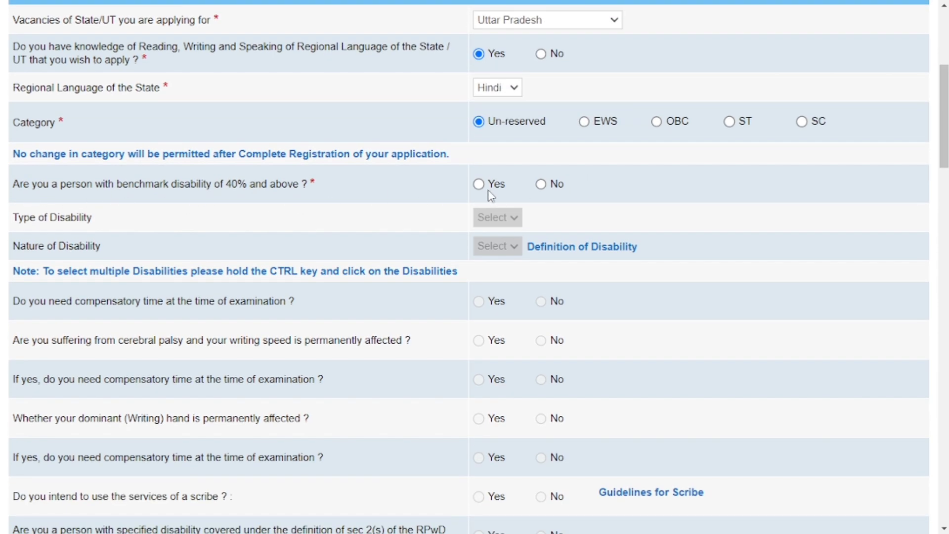
click(479, 185)
click(498, 217)
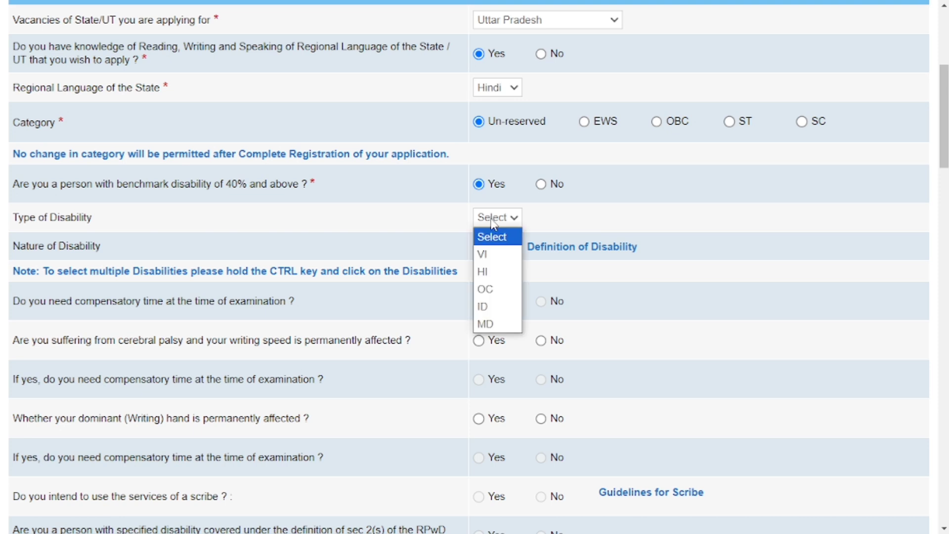
click(492, 237)
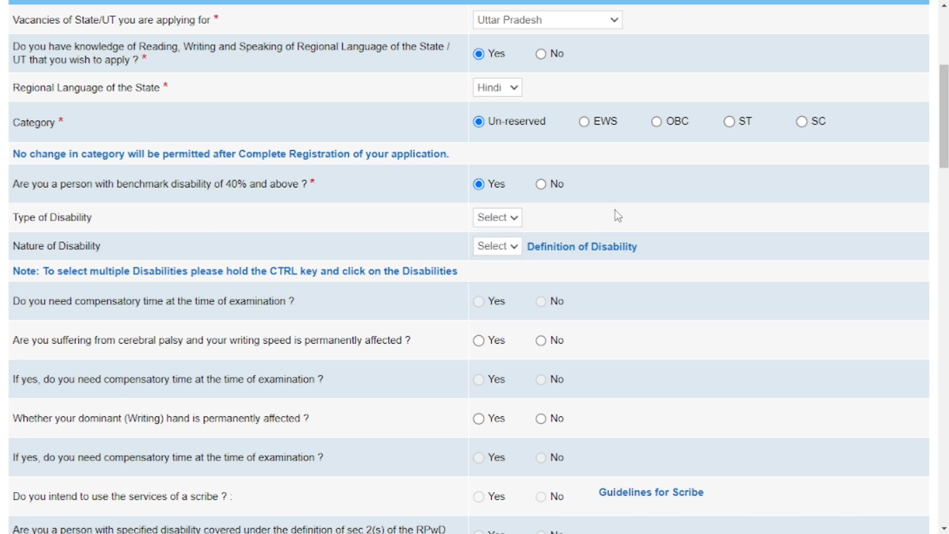
click(499, 252)
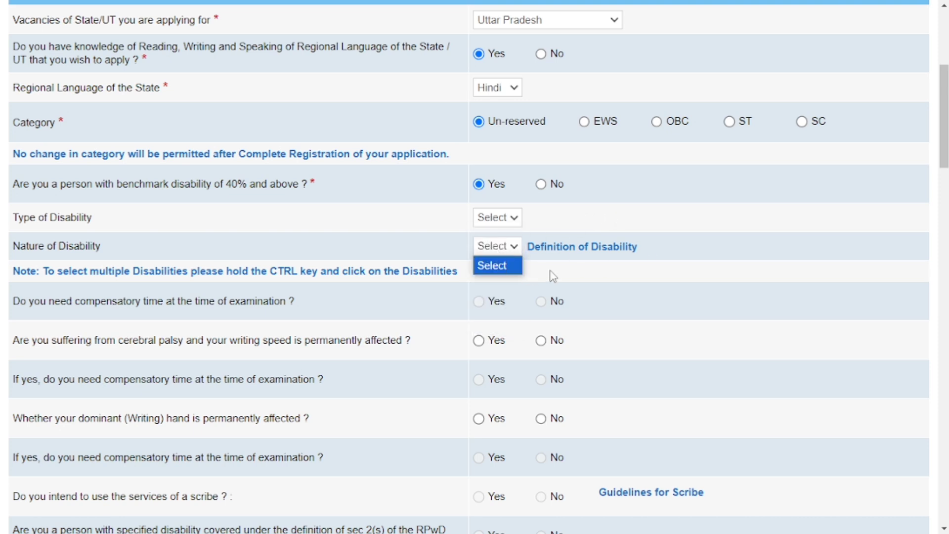
scroll(553, 275, down, 3)
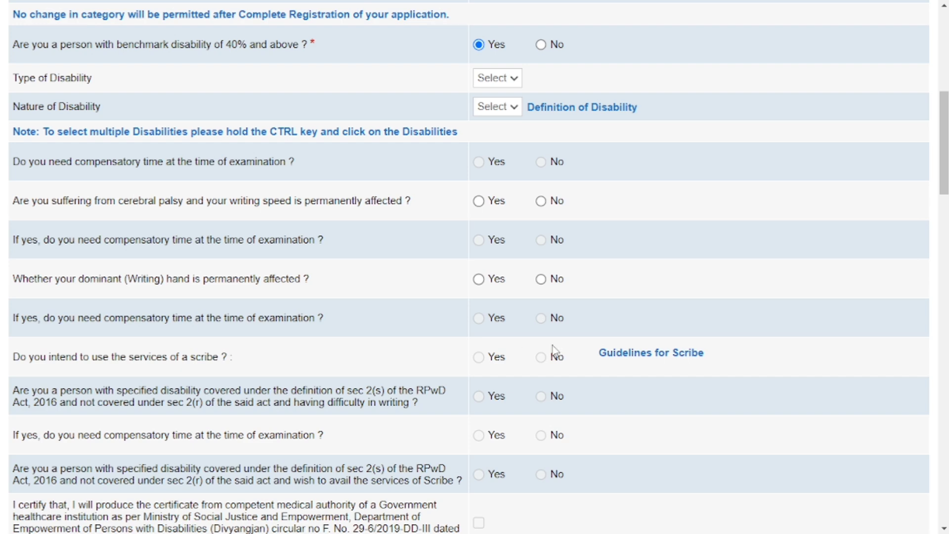
scroll(557, 358, up, 4)
scroll(554, 386, up, 1)
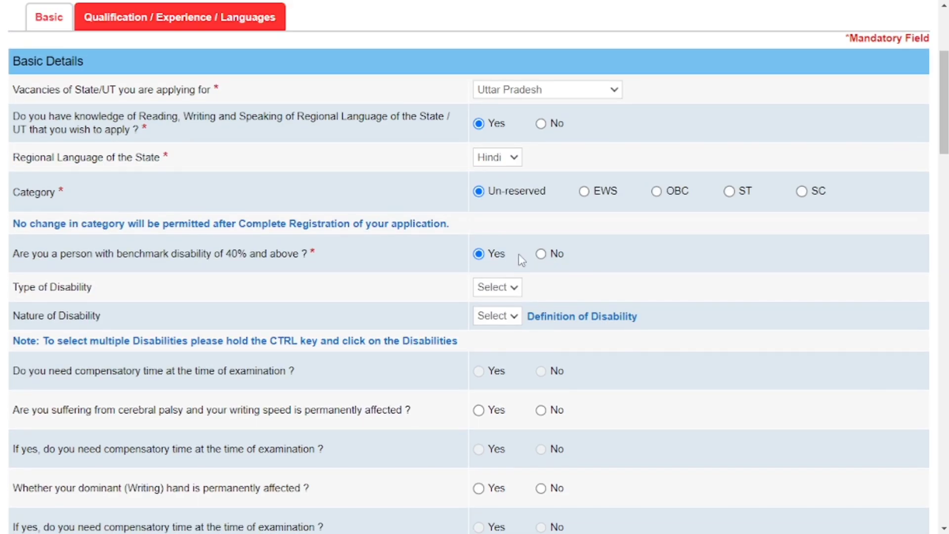
- Answer No to the 40% benchmark disability question and to the specified disability with difficulty in writing question
click(542, 254)
scroll(546, 294, down, 6)
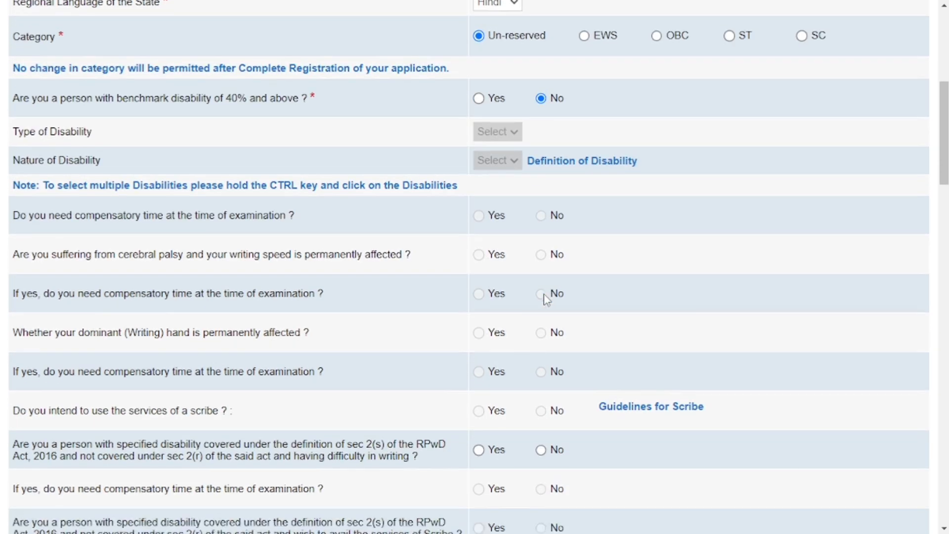
scroll(539, 336, down, 3)
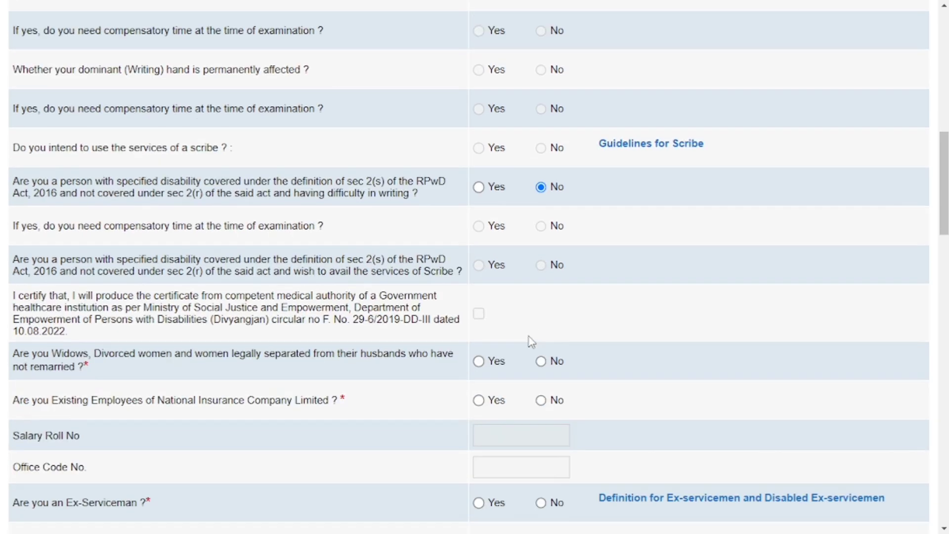
- Answer No to the widowed, divorced or separated women question and to being an existing National Insurance Company employee
scroll(532, 342, down, 3)
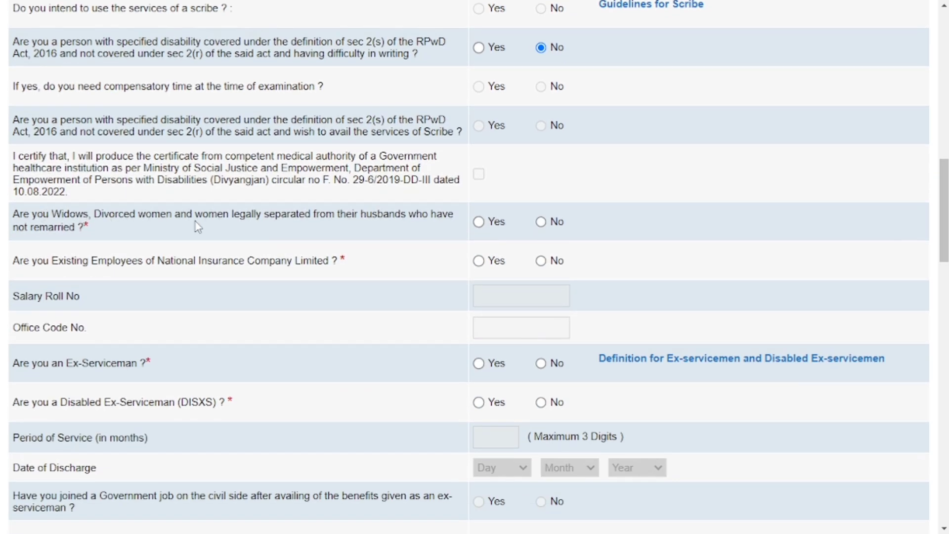
click(542, 222)
scroll(545, 239, down, 1)
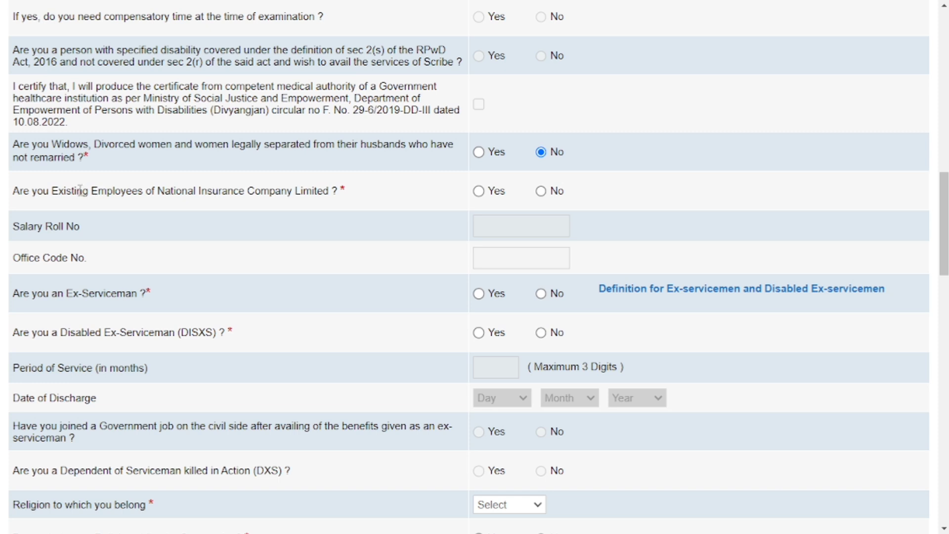
click(478, 192)
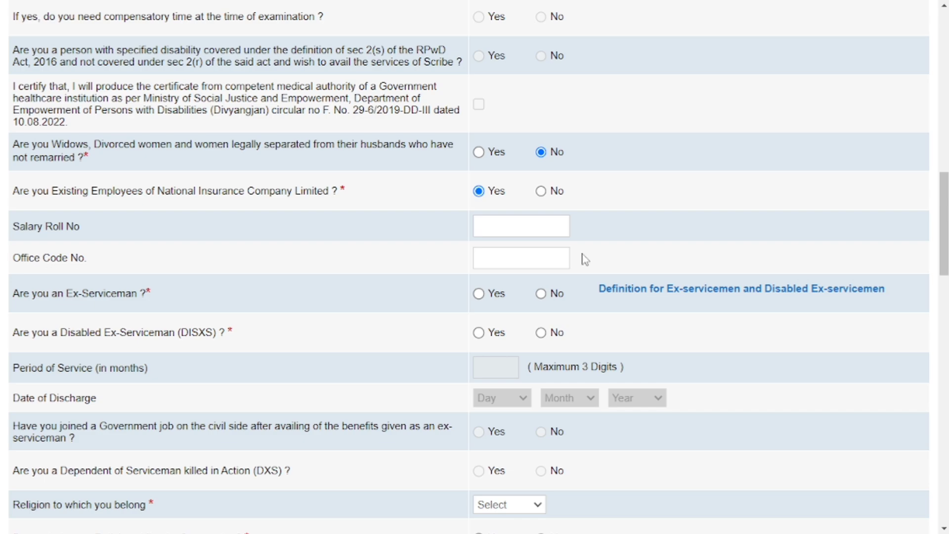
click(548, 196)
- Answer No to the Ex-Serviceman, Disabled Ex-Serviceman and Dependent of Serviceman killed in Action questions
scroll(539, 237, down, 3)
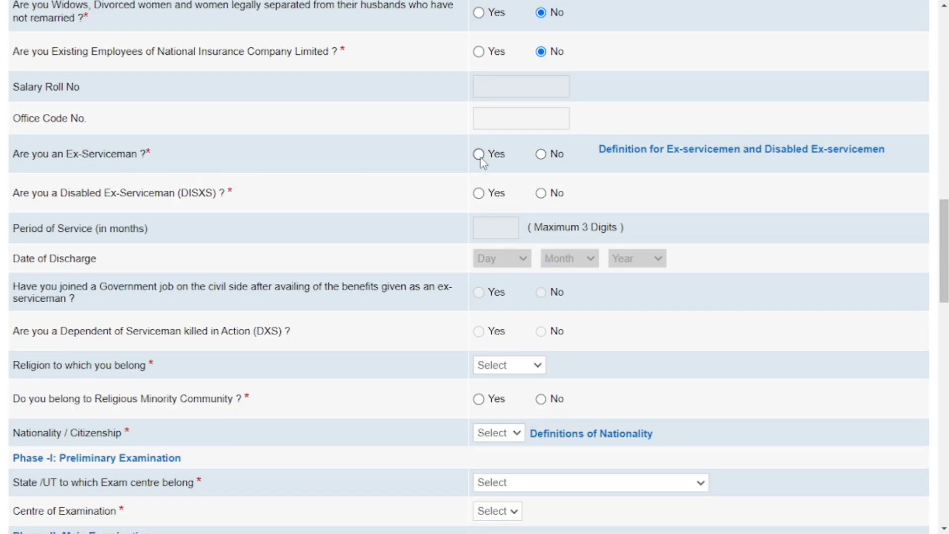
click(542, 154)
scroll(547, 201, down, 3)
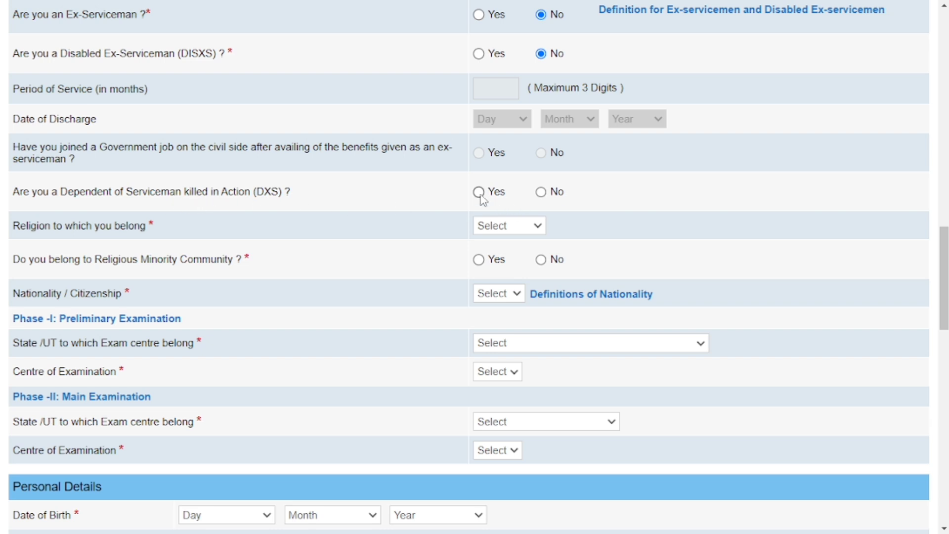
click(541, 192)
- Answer No to the Religious Minority Community question and set the nationality to Indian
scroll(541, 208, down, 2)
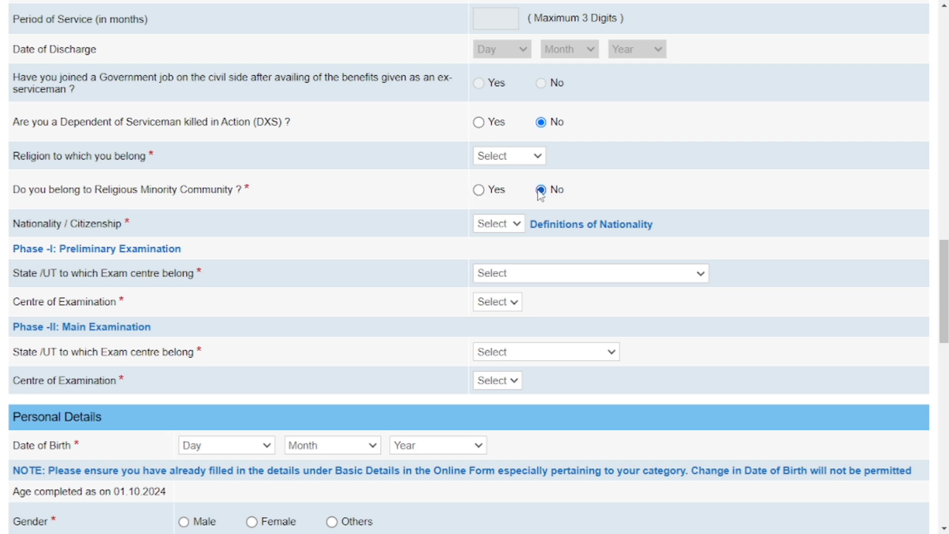
click(494, 225)
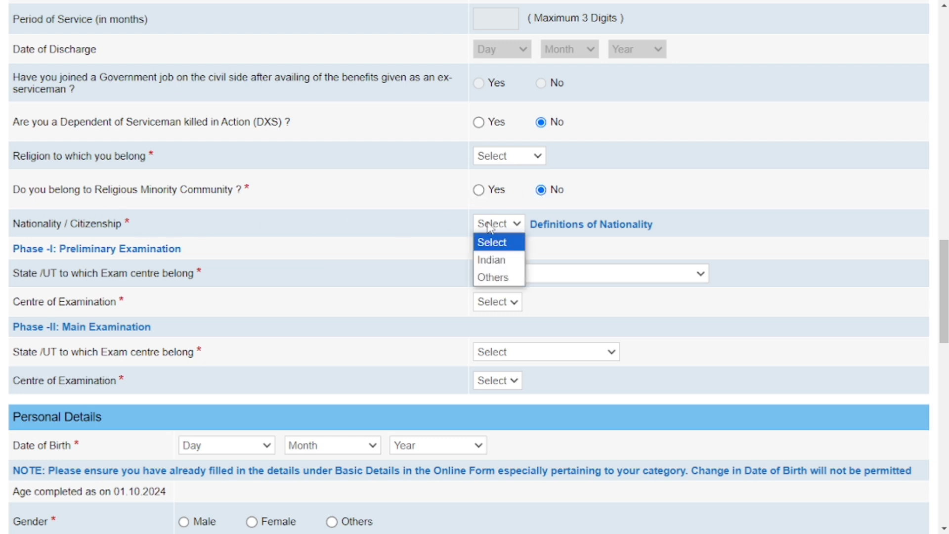
click(501, 266)
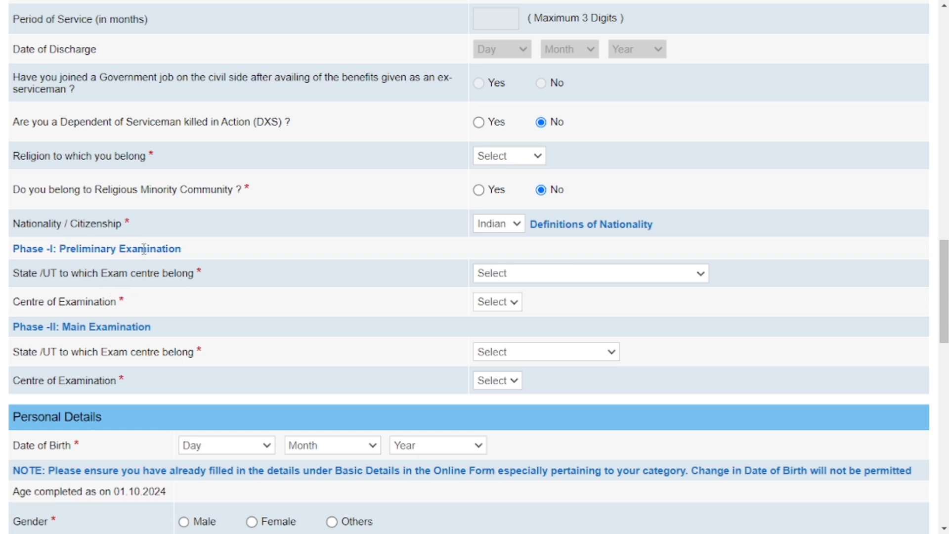
- Set the Preliminary Examination state to Uttar Pradesh and its examination centre to Kanpur
click(569, 276)
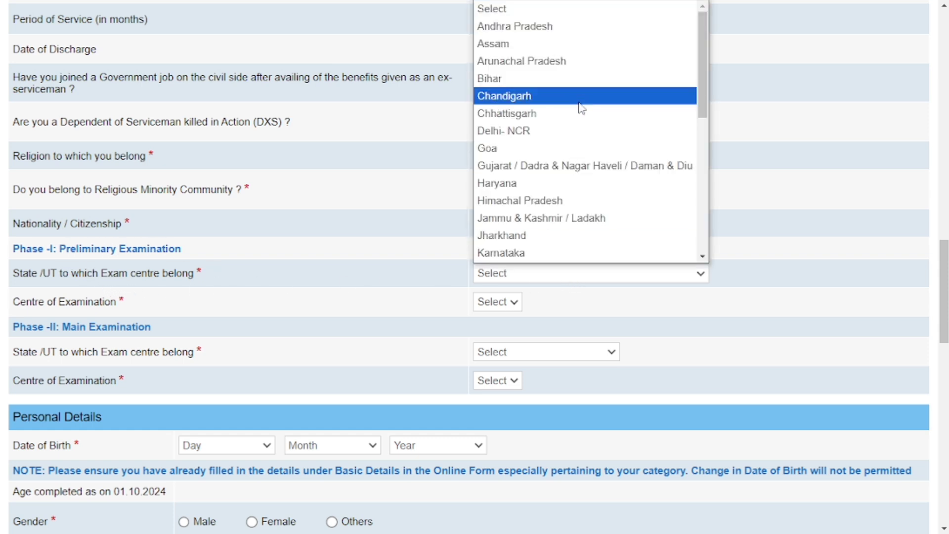
scroll(579, 148, down, 7)
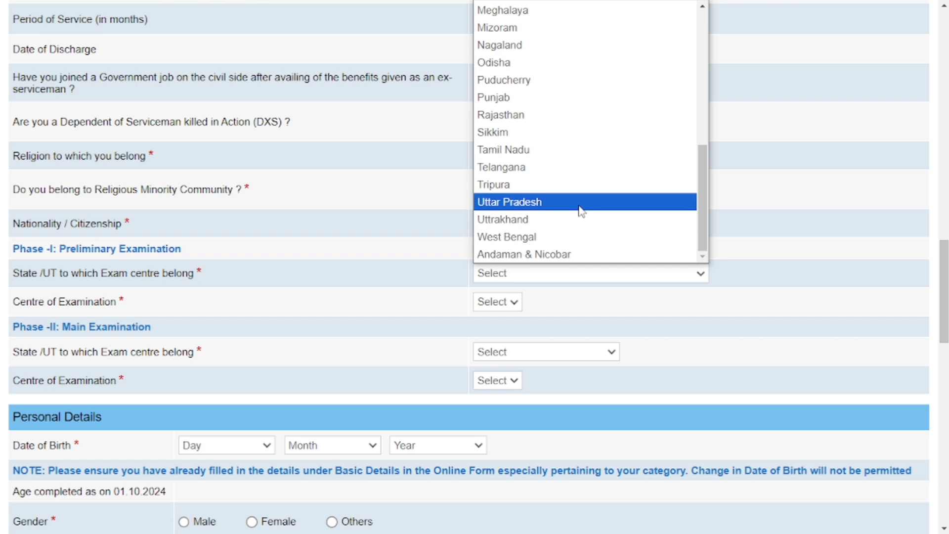
key(Escape)
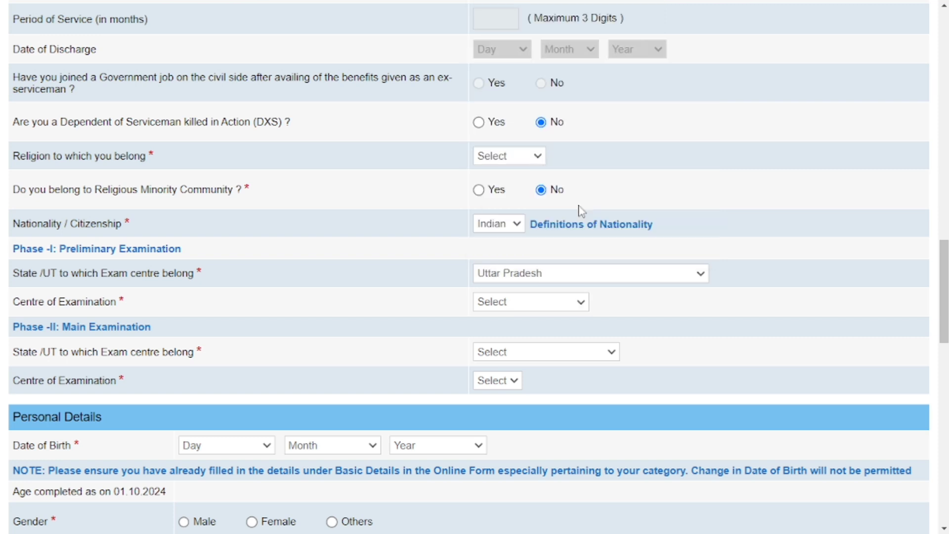
click(547, 300)
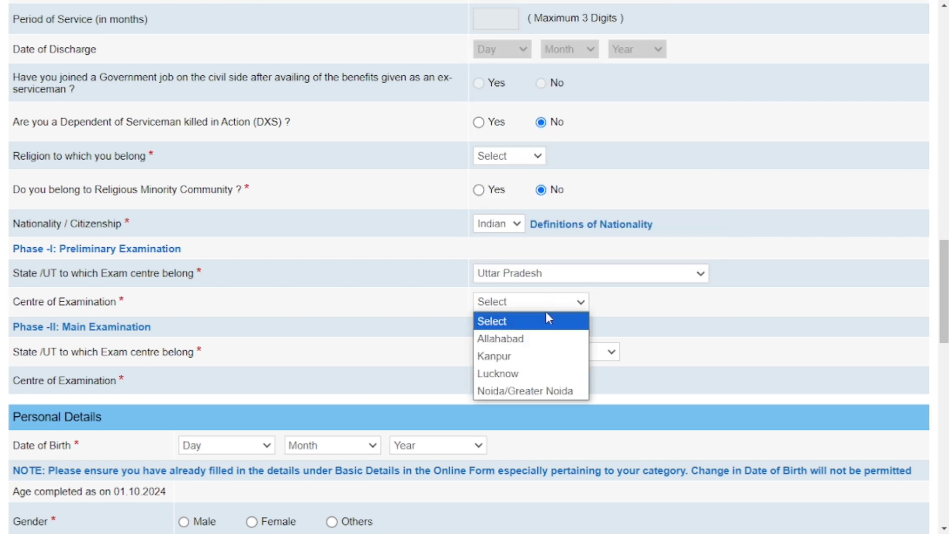
click(549, 357)
- Set the Main Examination state to Uttar Pradesh and its examination centre to Lucknow
scroll(553, 307, down, 1)
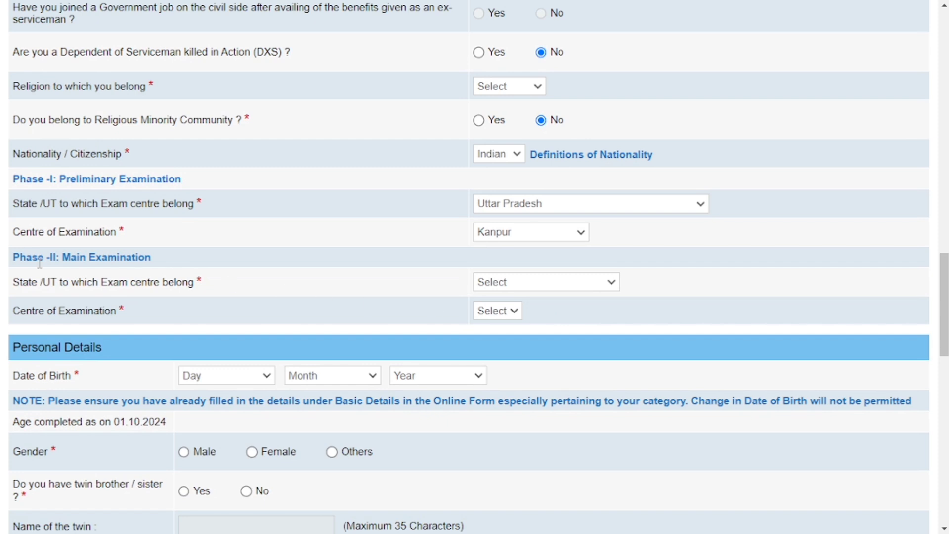
click(524, 289)
scroll(541, 163, down, 2)
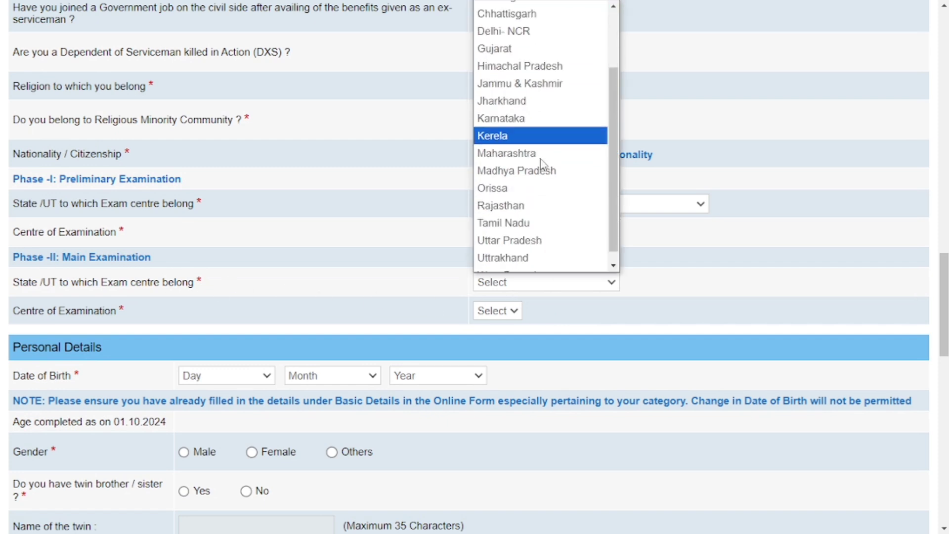
click(552, 229)
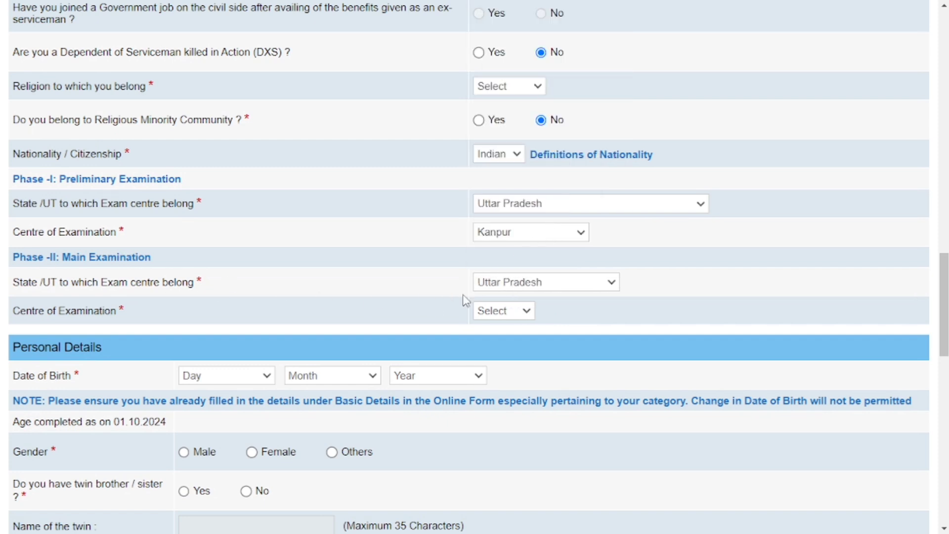
scroll(561, 296, down, 1)
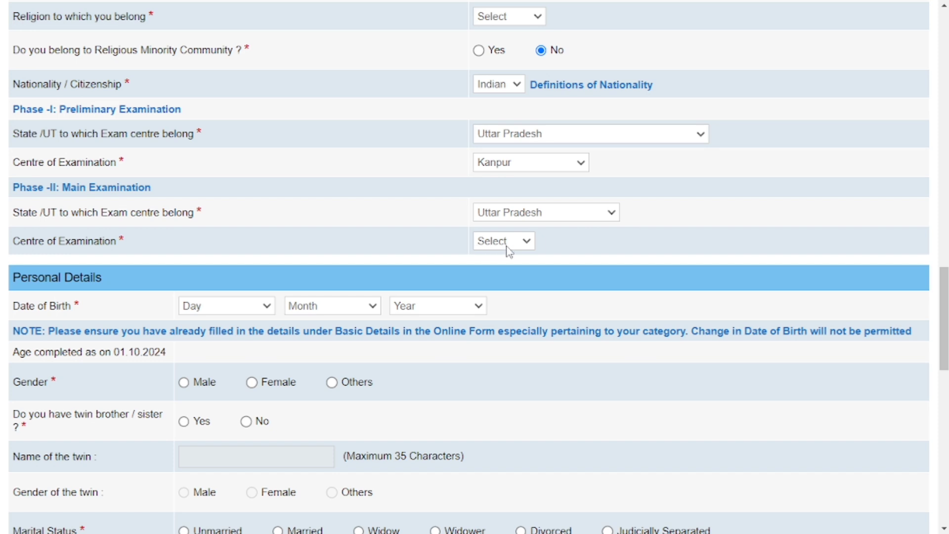
click(507, 246)
click(503, 278)
- Enter the applicant's date of birth in the personal details section
scroll(576, 248, down, 3)
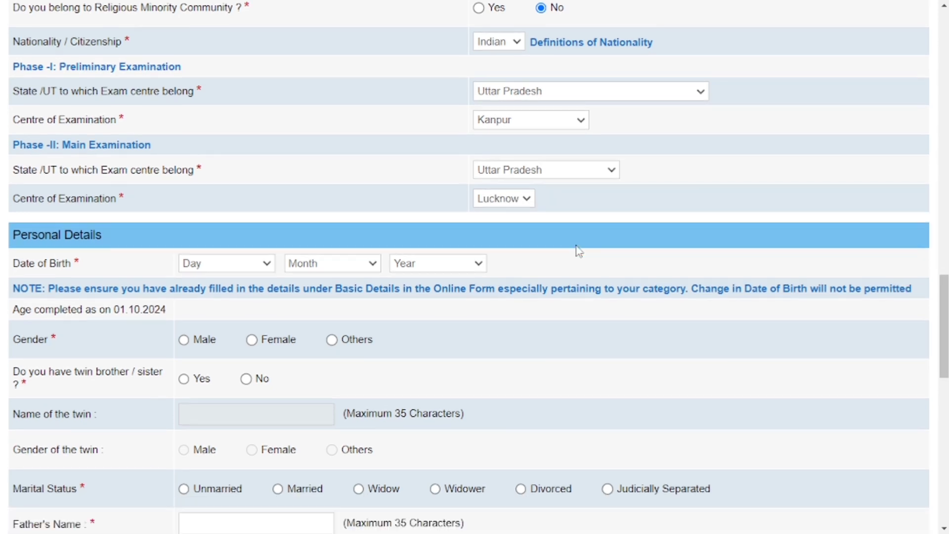
click(206, 169)
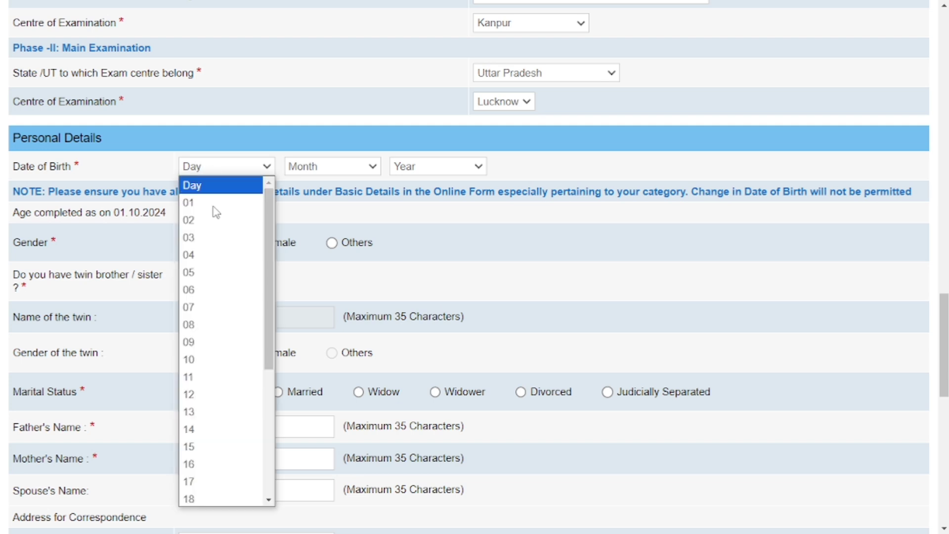
scroll(222, 417, down, 4)
click(221, 392)
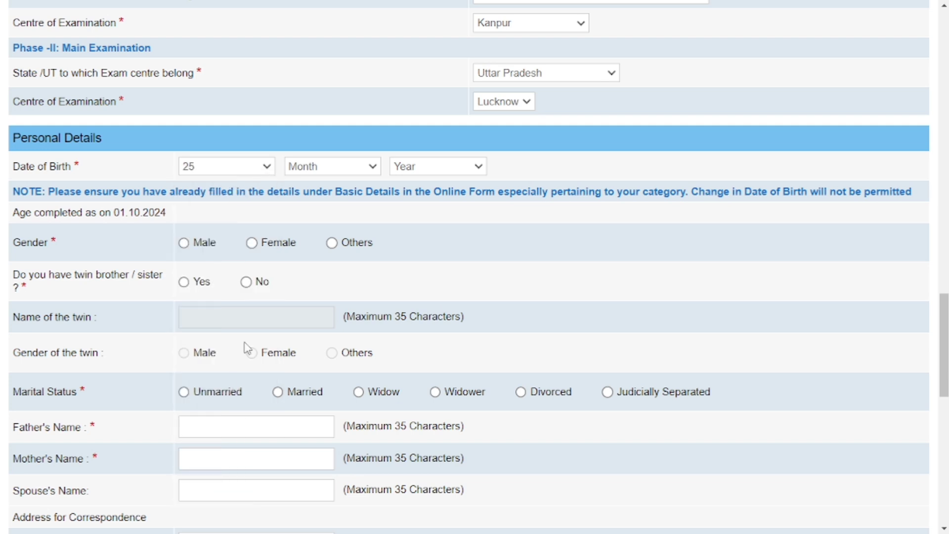
click(313, 168)
click(327, 393)
click(451, 169)
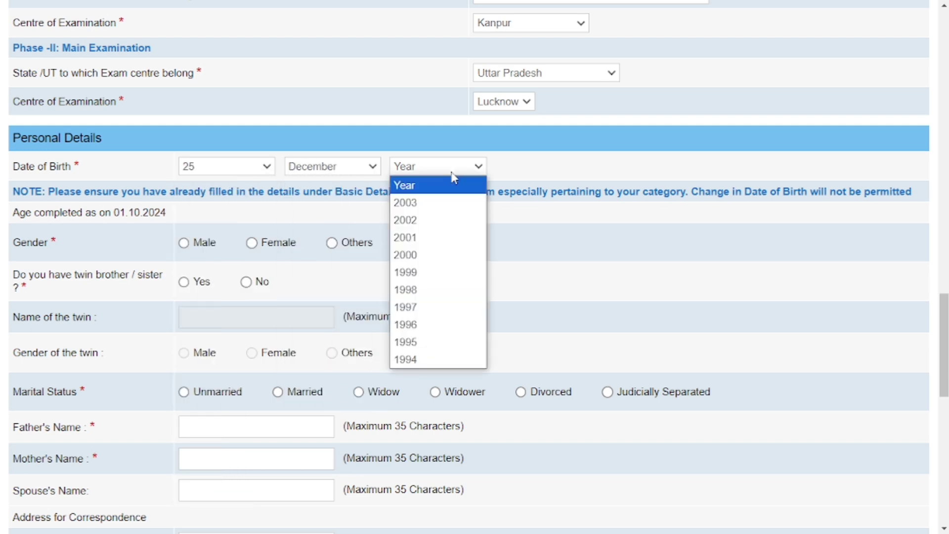
click(450, 257)
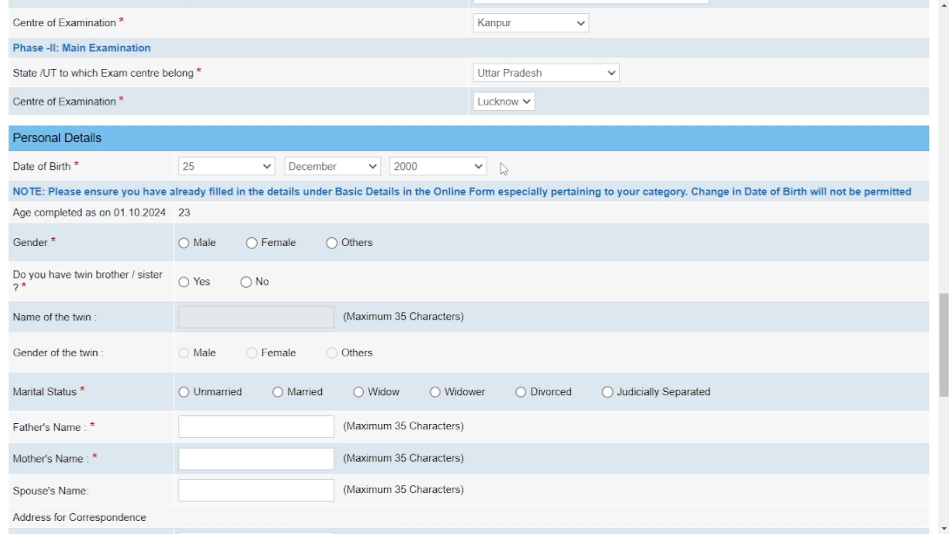
- Set the gender to Male and answer No to the twin brother or sister question
scroll(253, 157, down, 1)
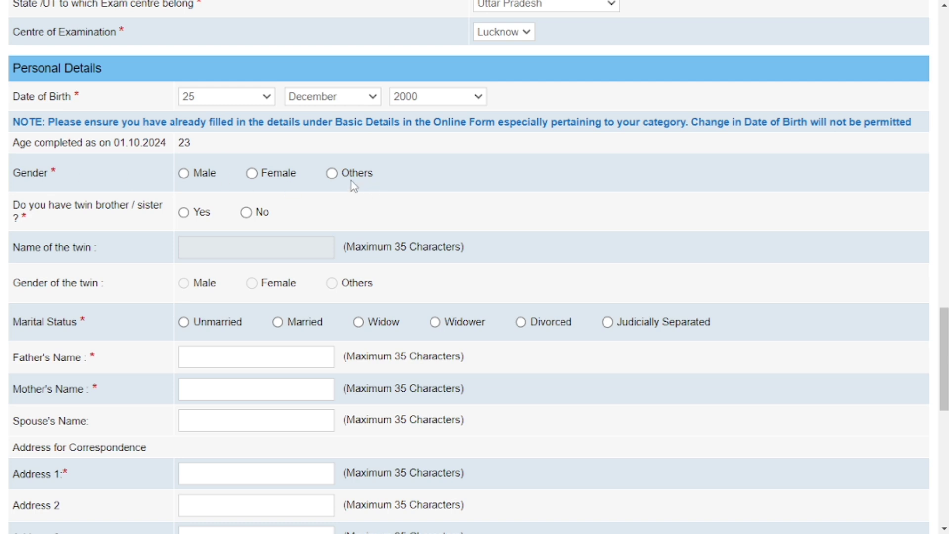
click(184, 173)
scroll(74, 88, down, 3)
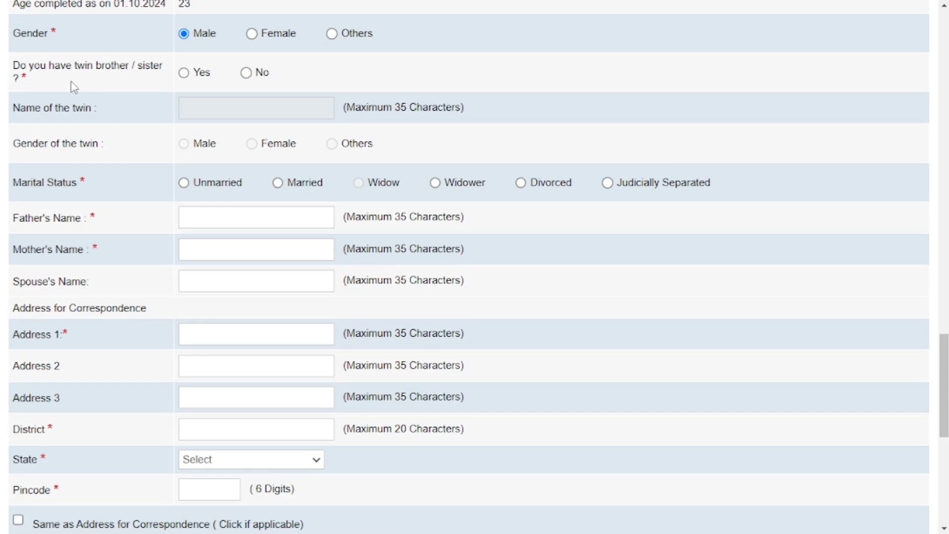
click(184, 74)
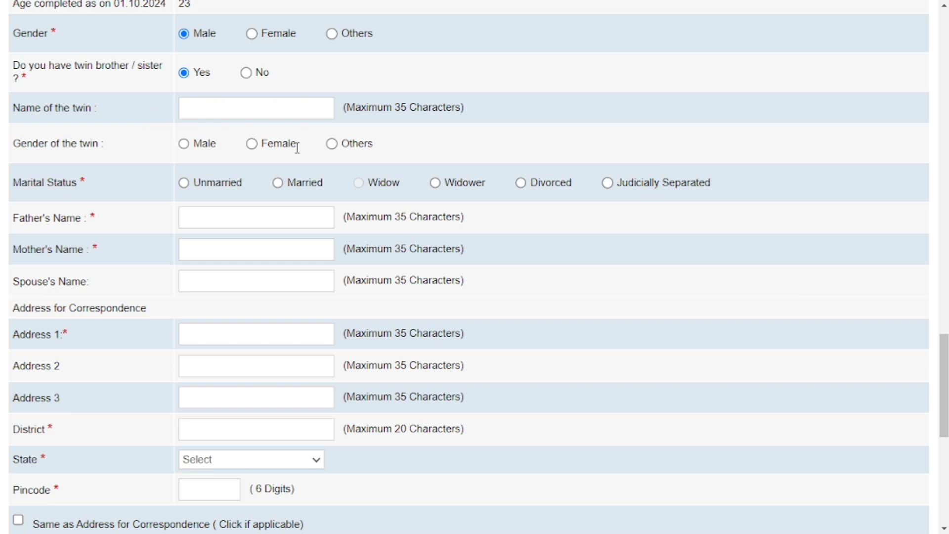
click(246, 73)
- Set the marital status to Unmarried and enter the father's and mother's names
scroll(252, 79, down, 3)
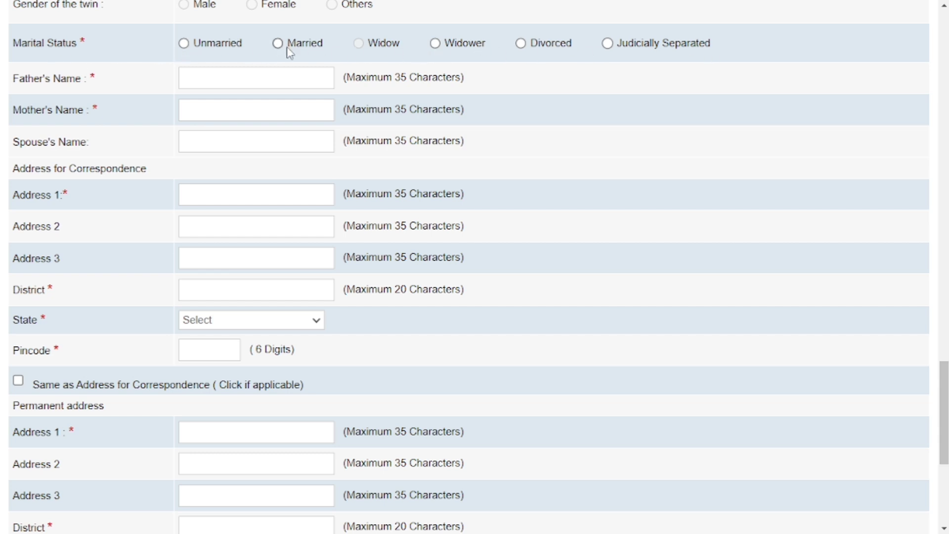
click(185, 46)
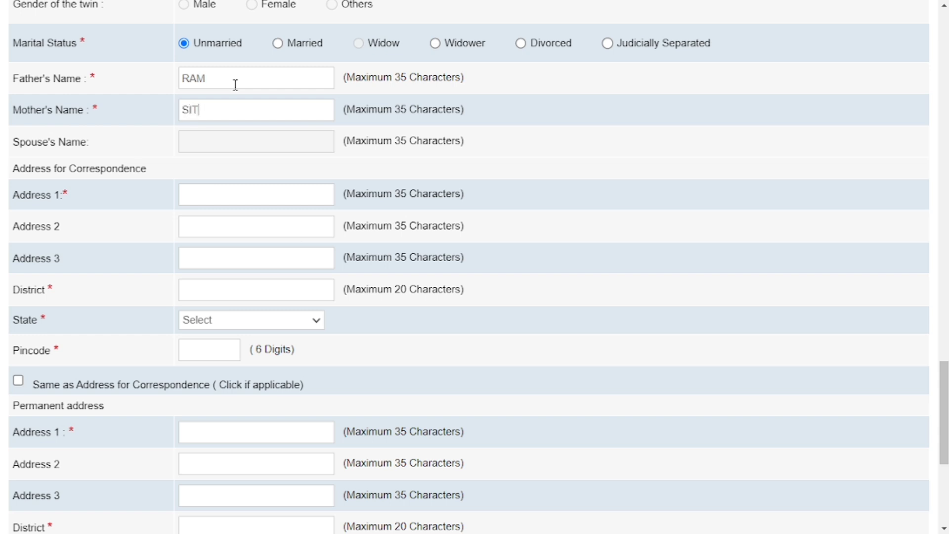
- Fill in the three lines, the district and the state of the address for correspondence
scroll(236, 85, down, 1)
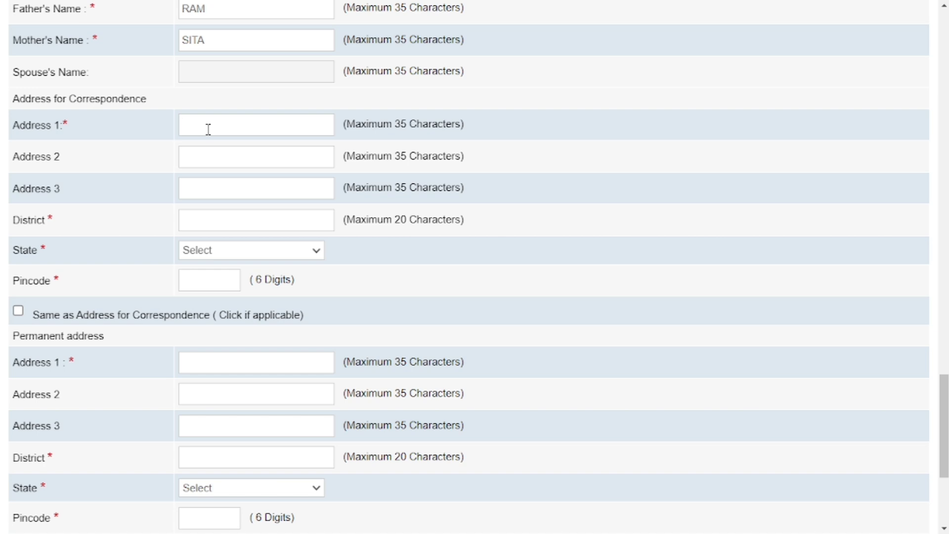
text(LLAGE)
text(POST)
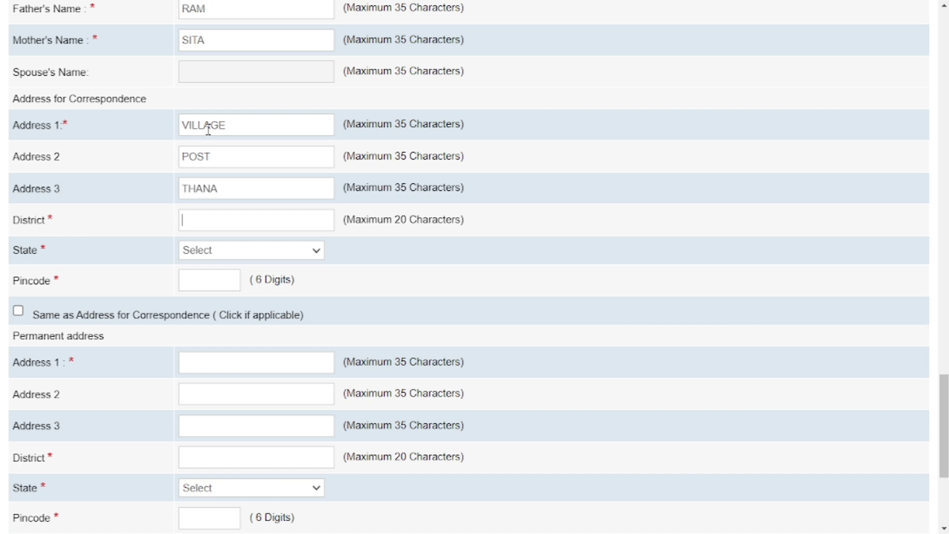
text(GHAZIPUR)
click(266, 257)
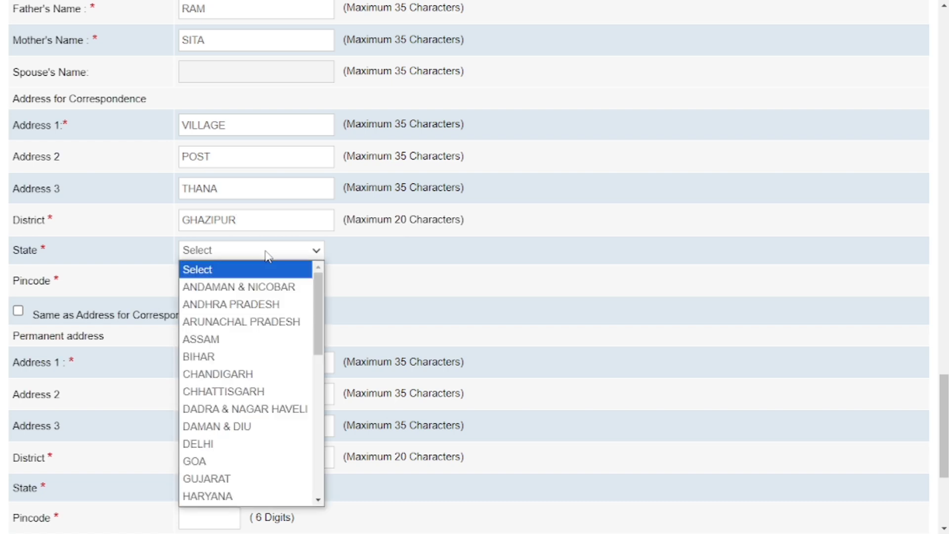
scroll(260, 350, down, 8)
click(258, 462)
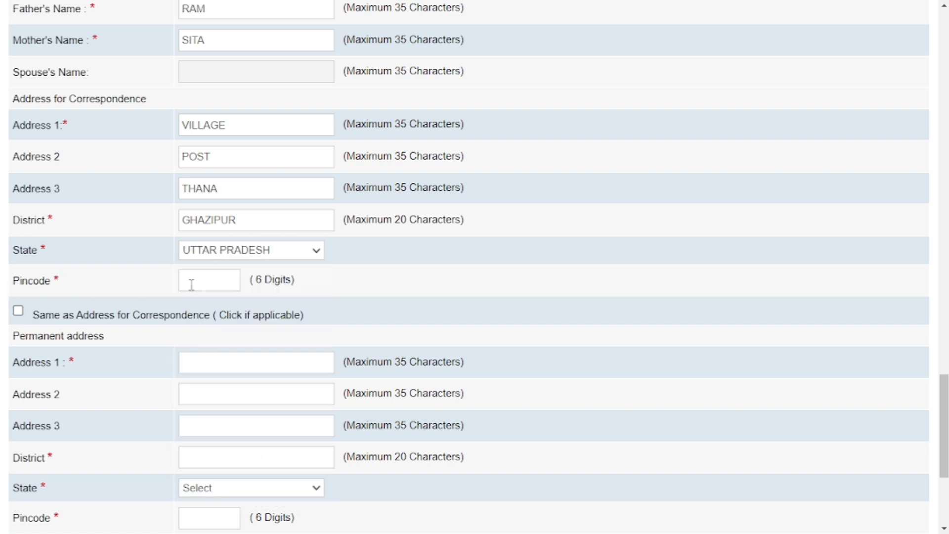
- Choose Permanent Address as the address for GST invoicing and save the basic details to continue to the qualification section
scroll(205, 280, down, 1)
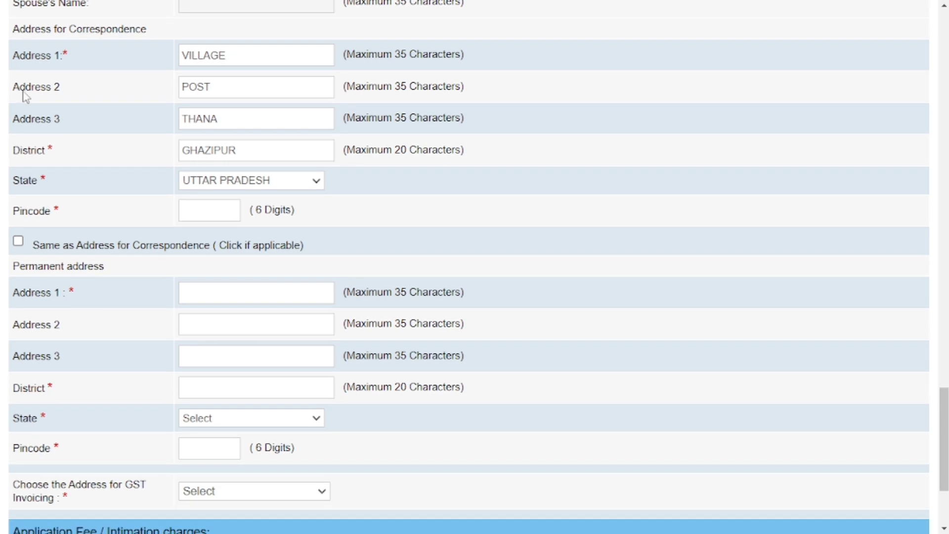
scroll(233, 274, down, 1)
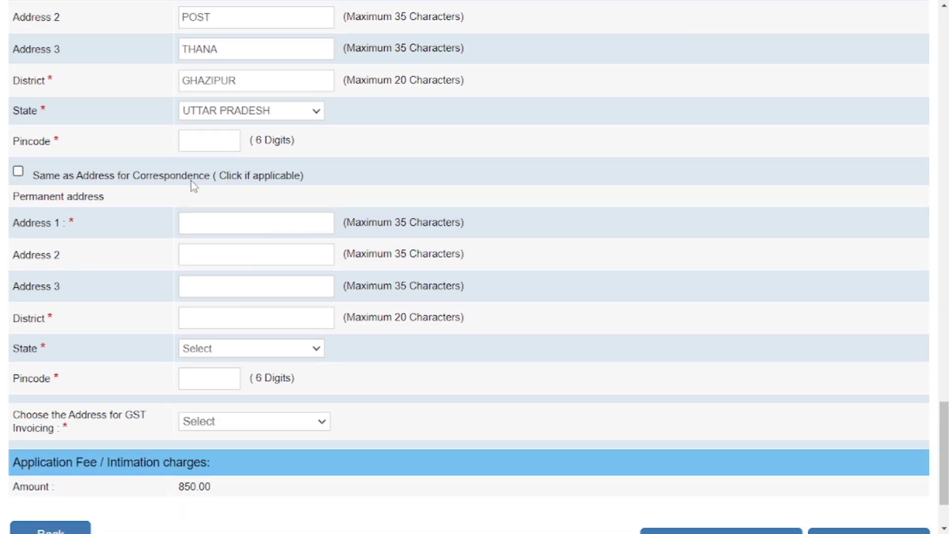
scroll(269, 148, down, 2)
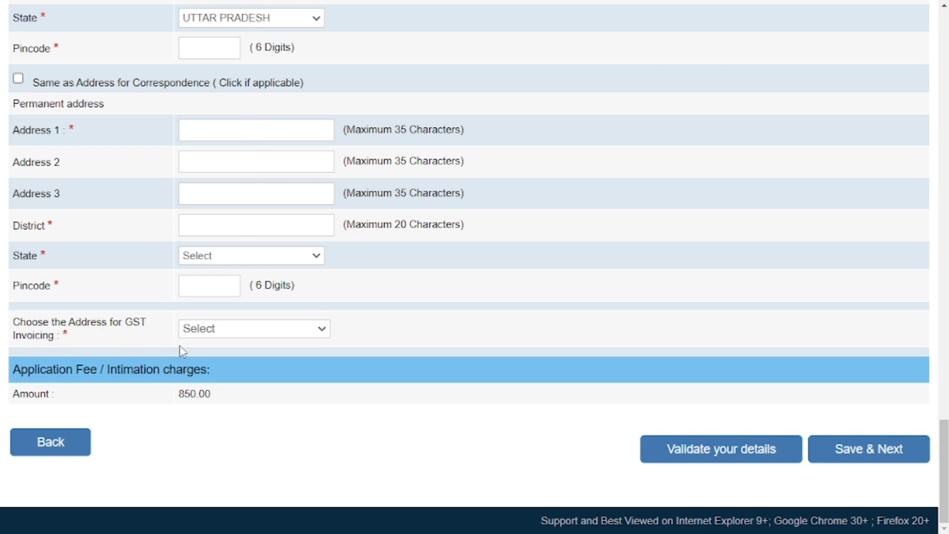
click(228, 329)
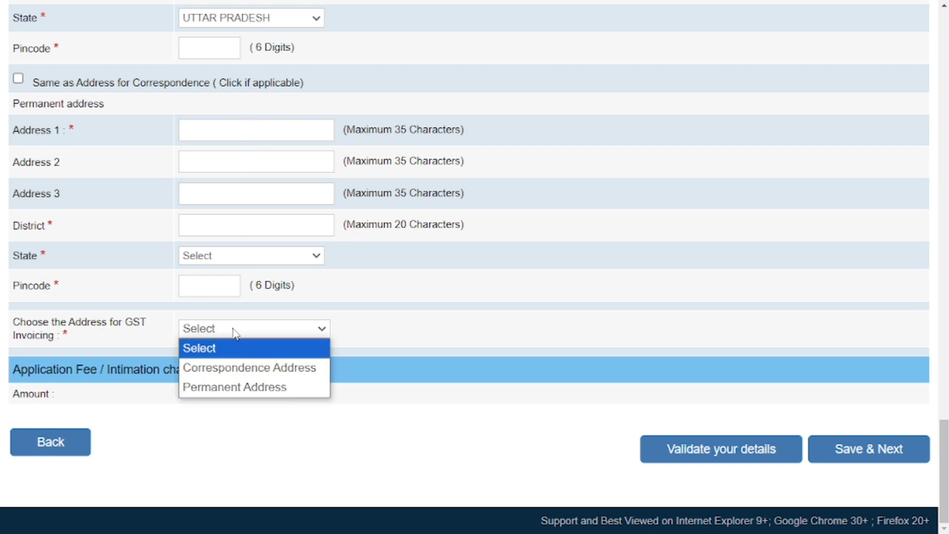
click(275, 388)
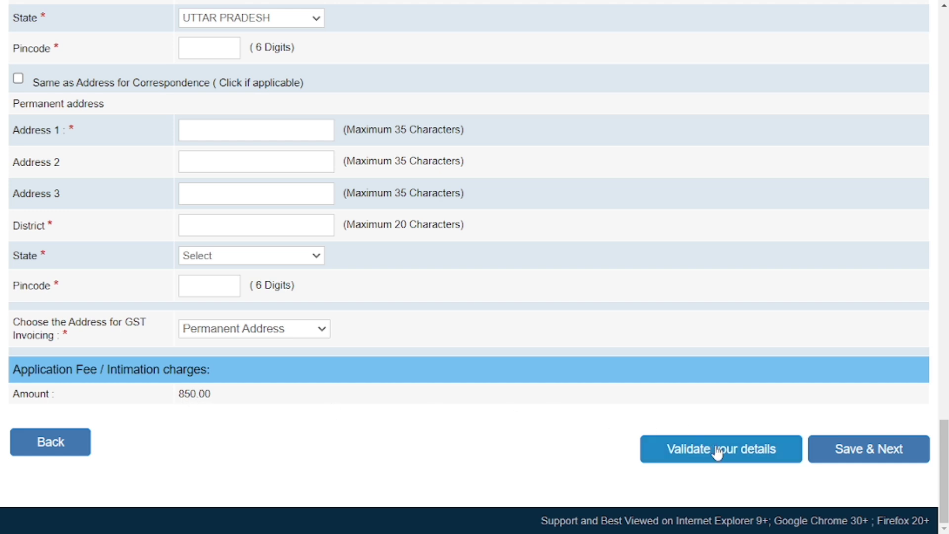
click(897, 458)
- Set the graduation stream to Arts and its date of passing to 07 May 2023
scroll(132, 254, down, 1)
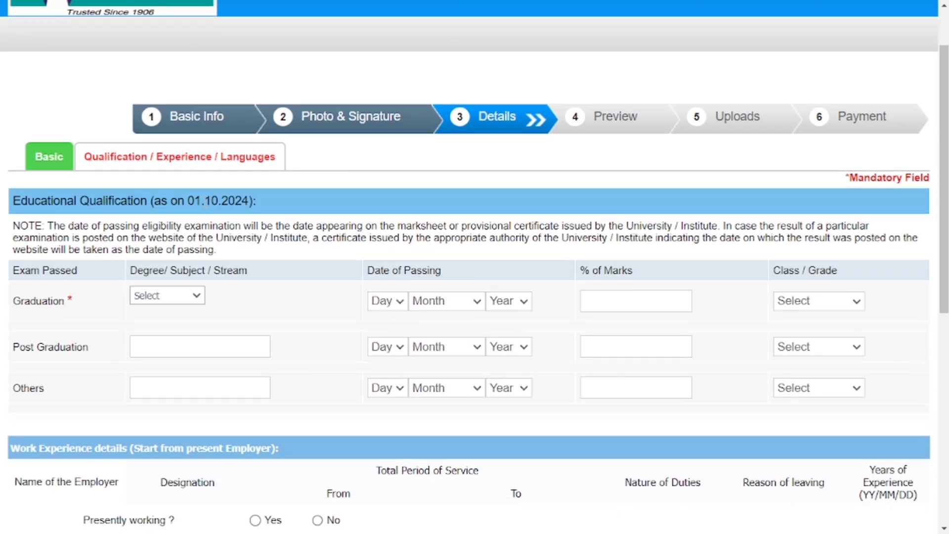
scroll(261, 210, down, 2)
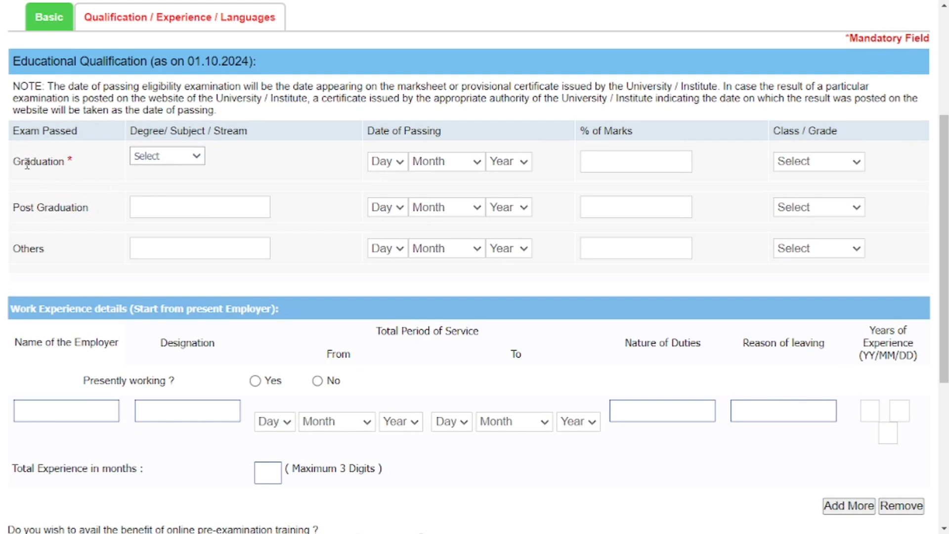
click(167, 157)
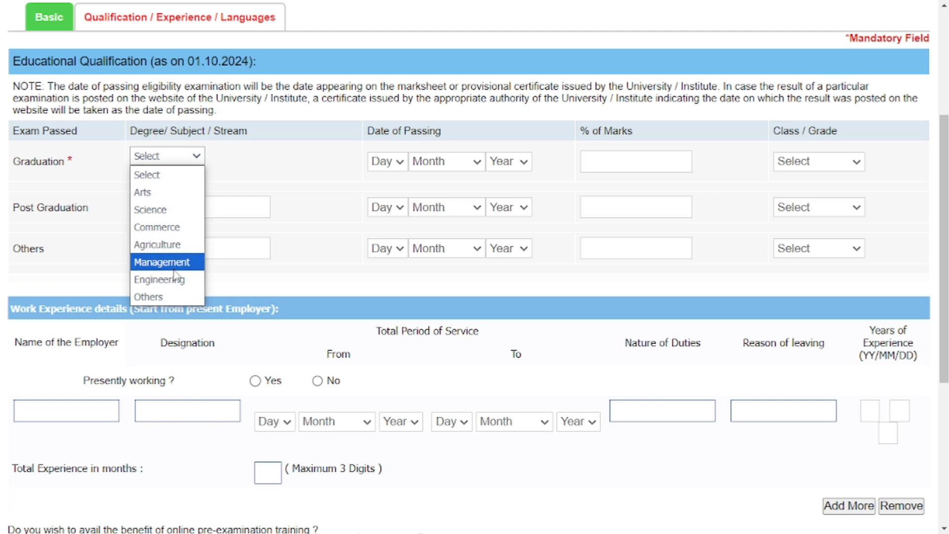
click(173, 193)
click(393, 161)
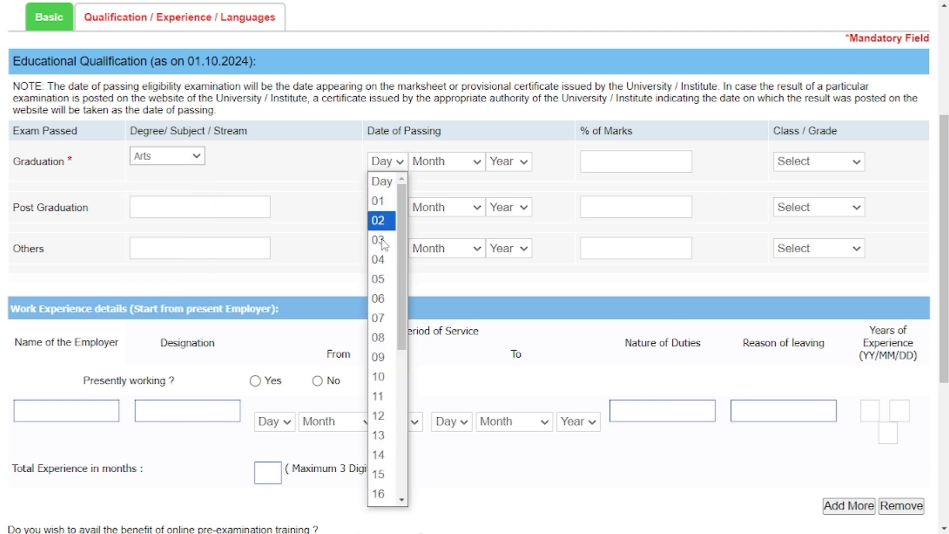
click(383, 306)
click(442, 164)
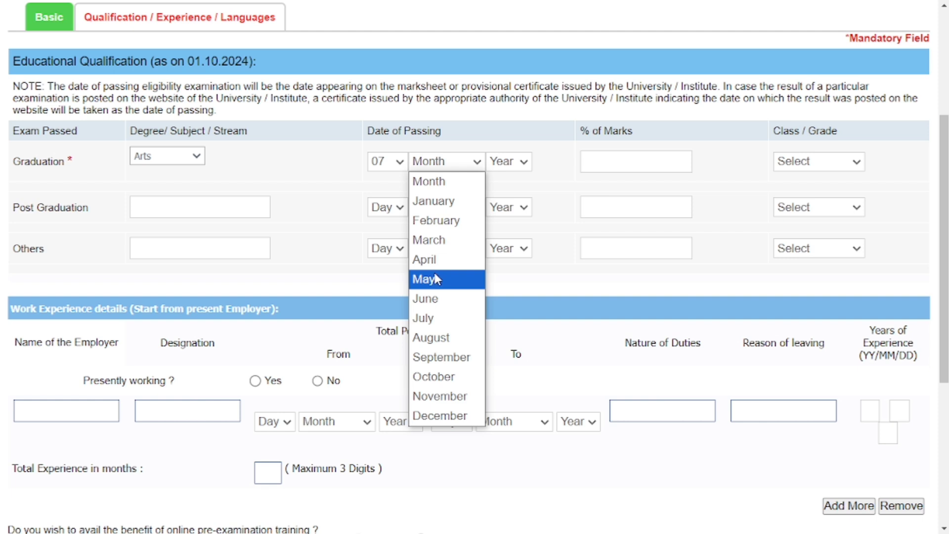
click(435, 272)
click(502, 162)
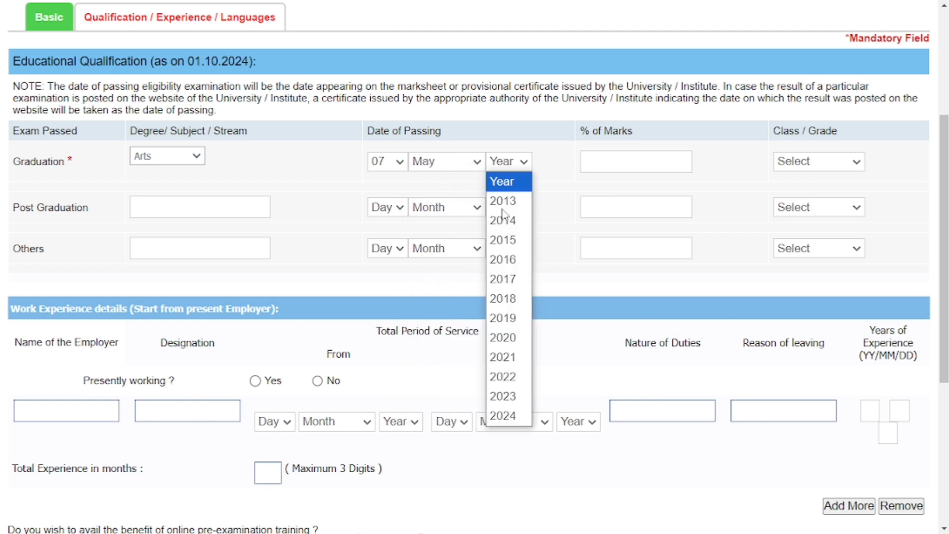
click(512, 395)
- Enter 89 as the graduation percentage of marks and set the class to First Class
click(614, 156)
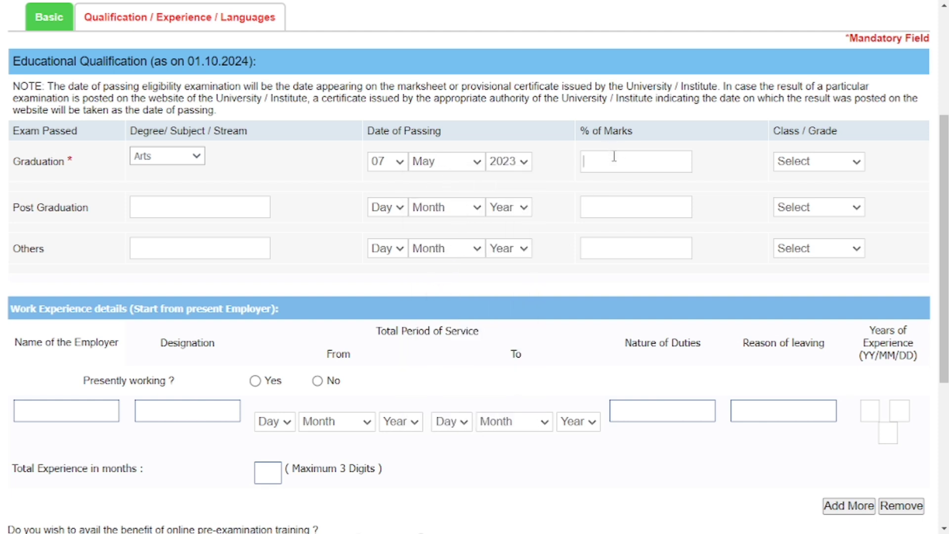
text(89)
click(816, 161)
click(791, 201)
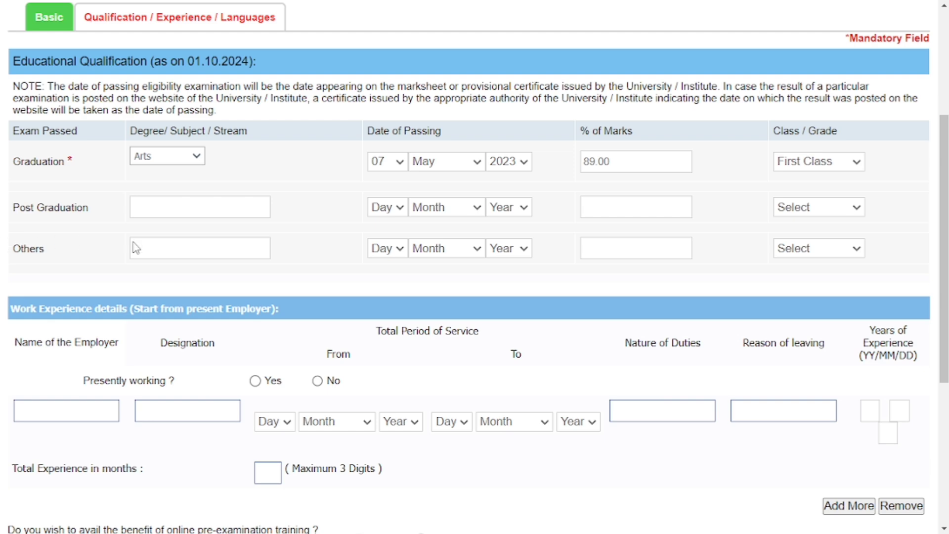
- Answer No to the presently working question in the work experience details
scroll(816, 240, down, 2)
scroll(815, 238, down, 1)
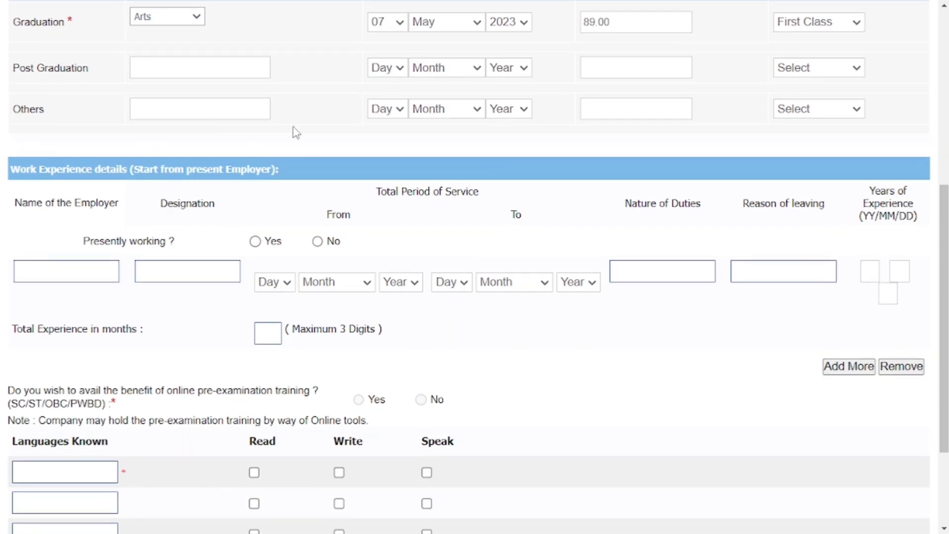
scroll(615, 148, down, 3)
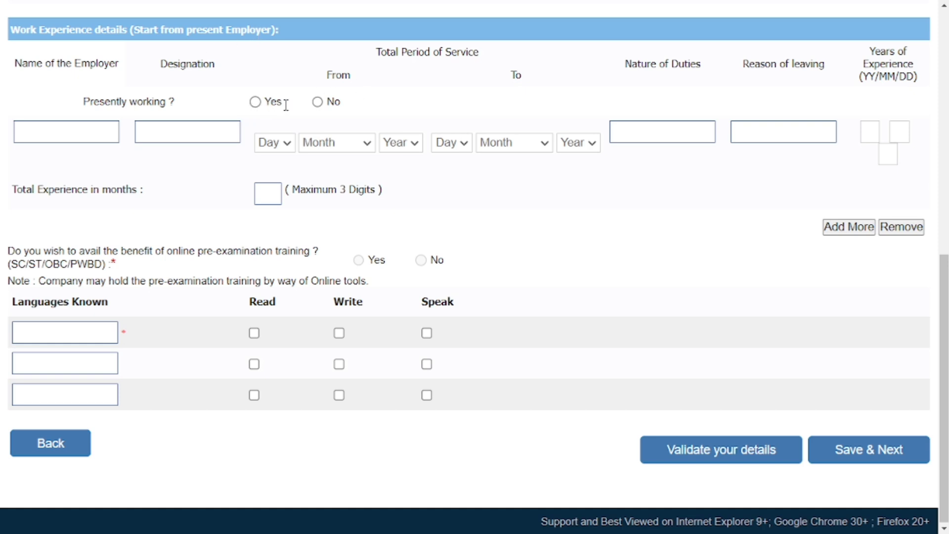
click(319, 103)
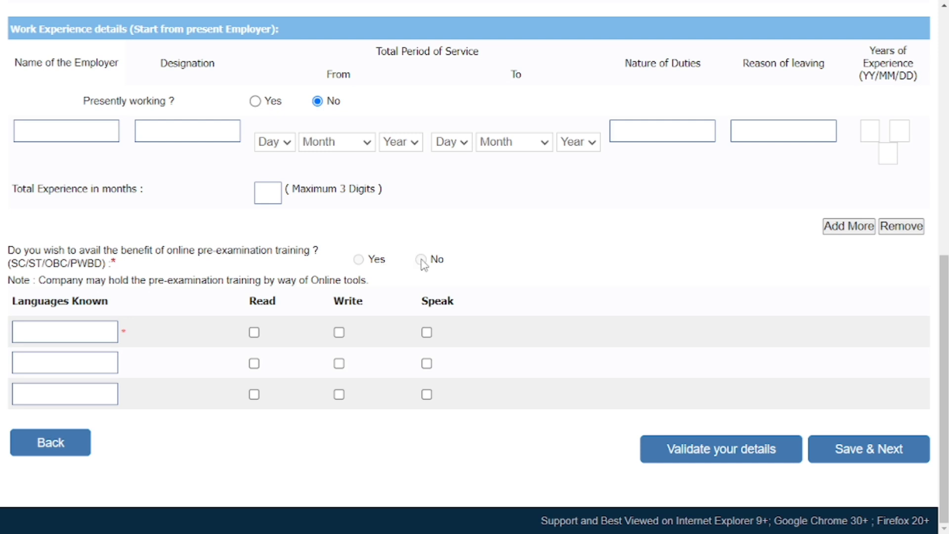
- Add HINDI as the first known language and mark it for read, write and speak
click(67, 327)
text(HINDI)
click(254, 332)
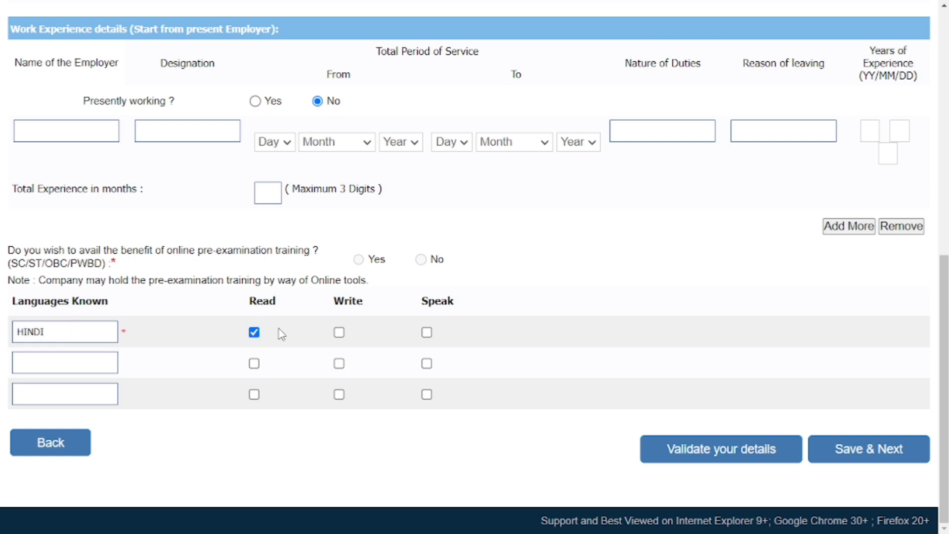
click(340, 333)
click(427, 332)
- Validate the qualification, experience and language details and save them to continue to the preview
click(749, 455)
click(598, 71)
click(854, 456)
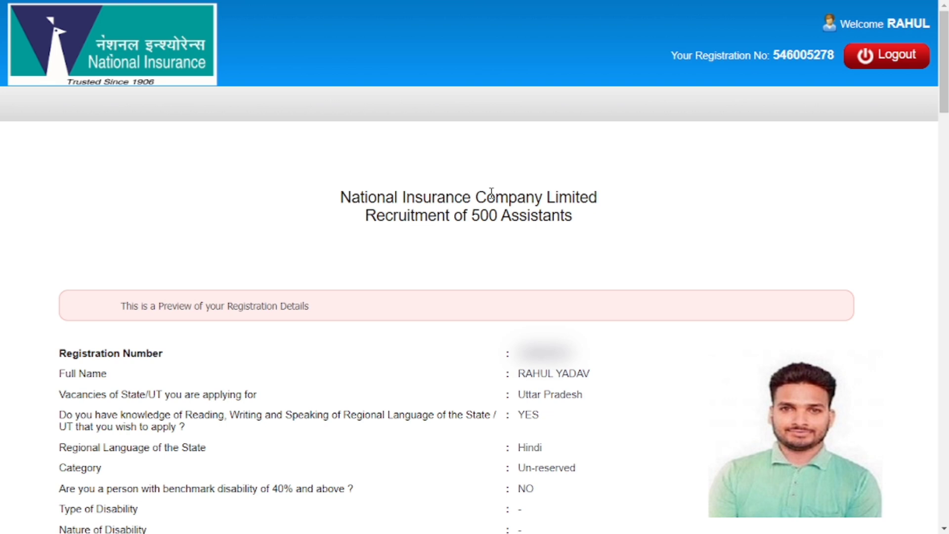
- Agree to the declaration at the end of the registration preview and complete the registration
scroll(649, 265, down, 20)
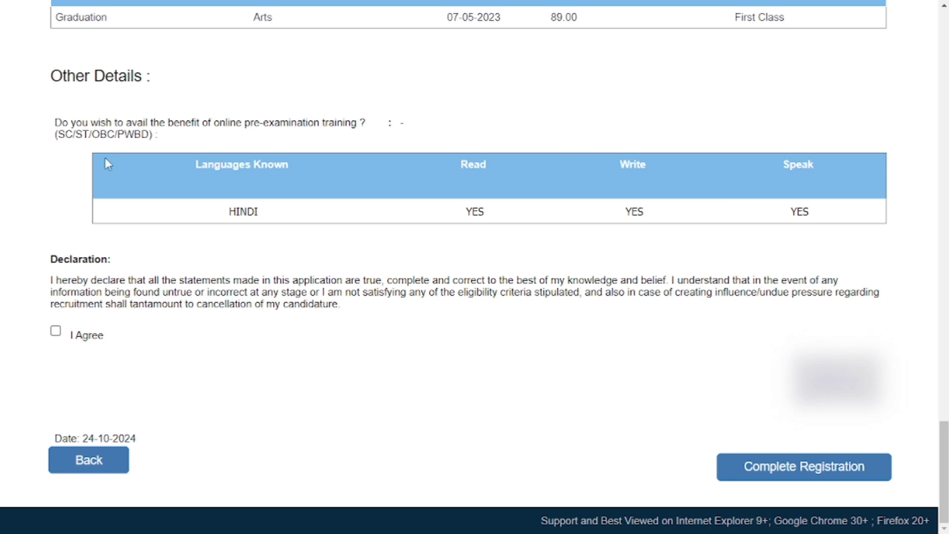
click(59, 334)
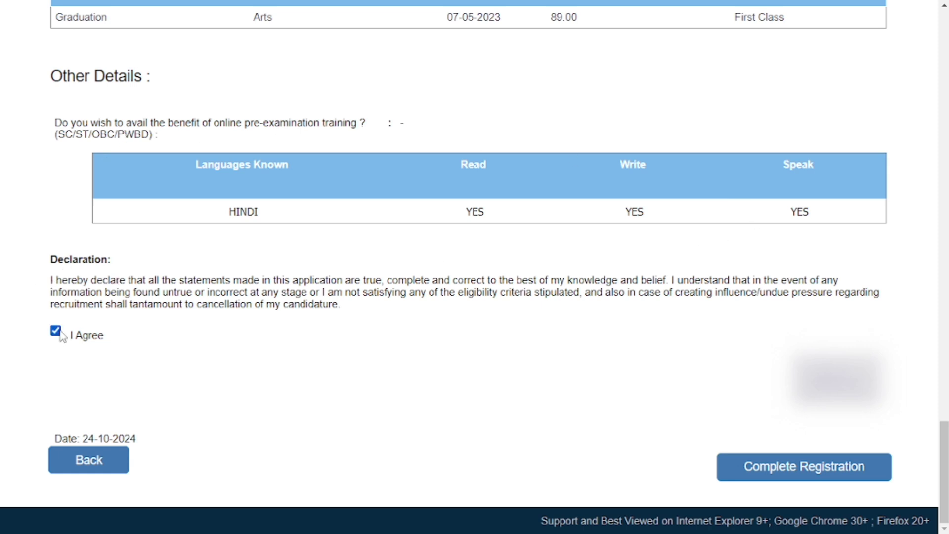
click(842, 478)
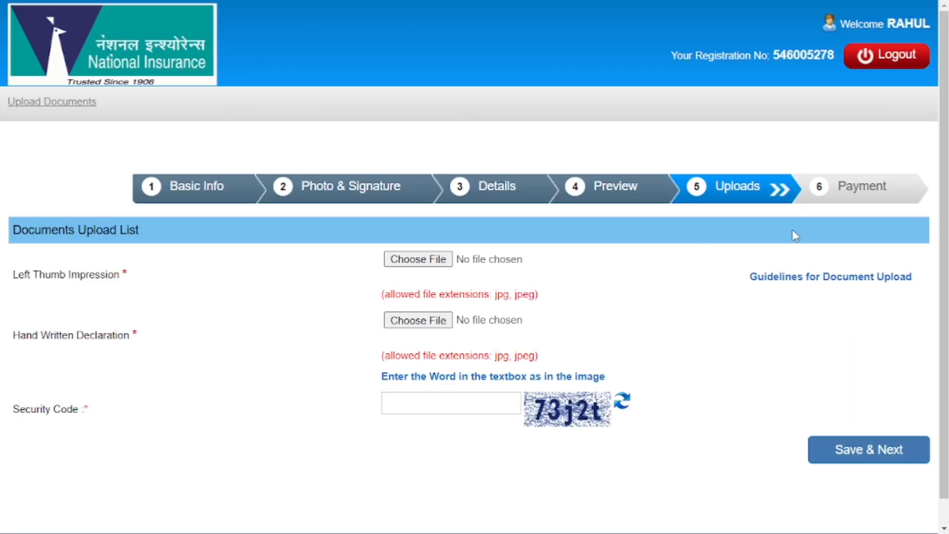
- Check the upload guidelines for the left thumb impression and handwritten declaration file sizes, and read the required declaration wording in the recruitment notification
drag(7, 279, 124, 275)
drag(12, 338, 135, 336)
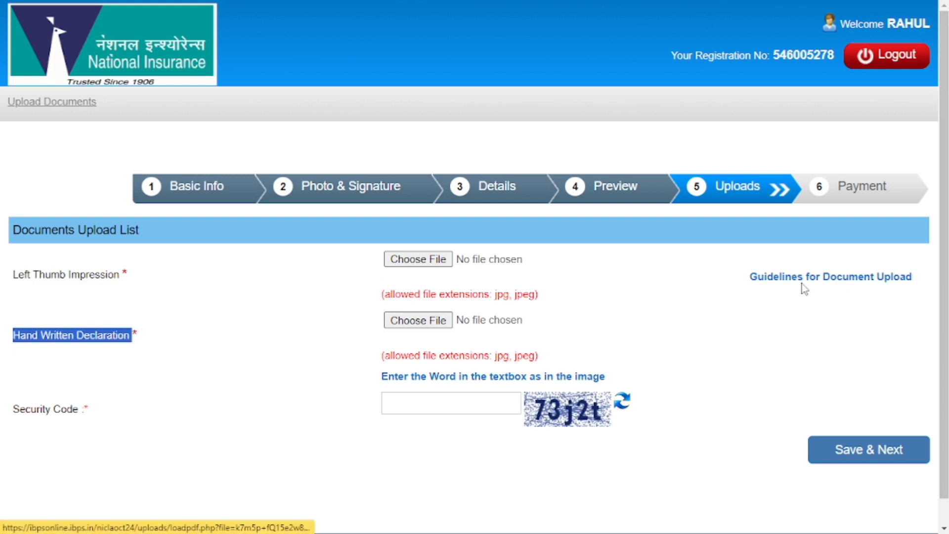
click(845, 281)
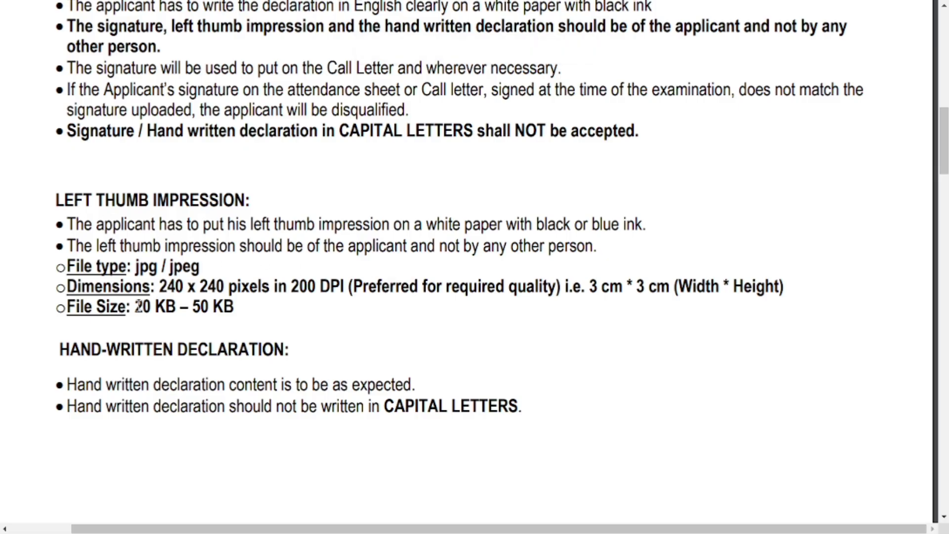
drag(136, 306, 246, 308)
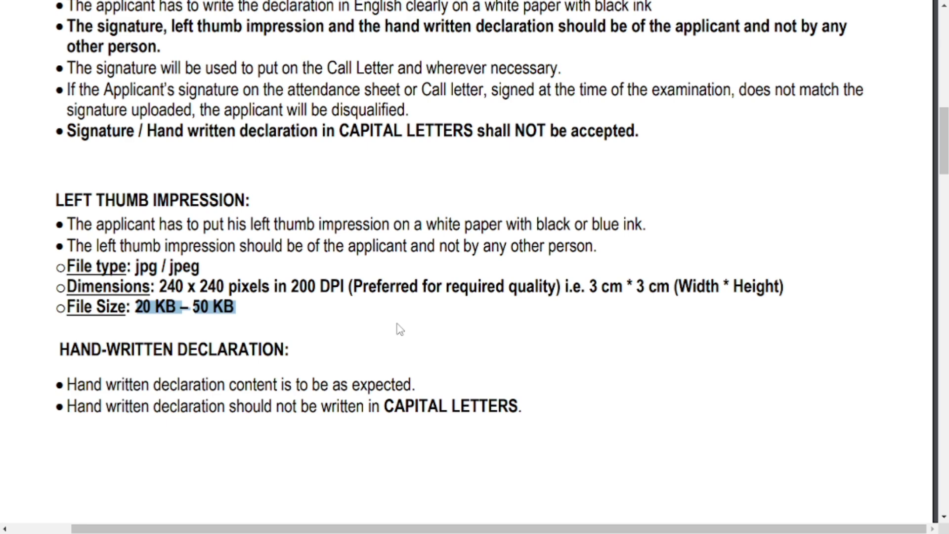
scroll(394, 292, down, 3)
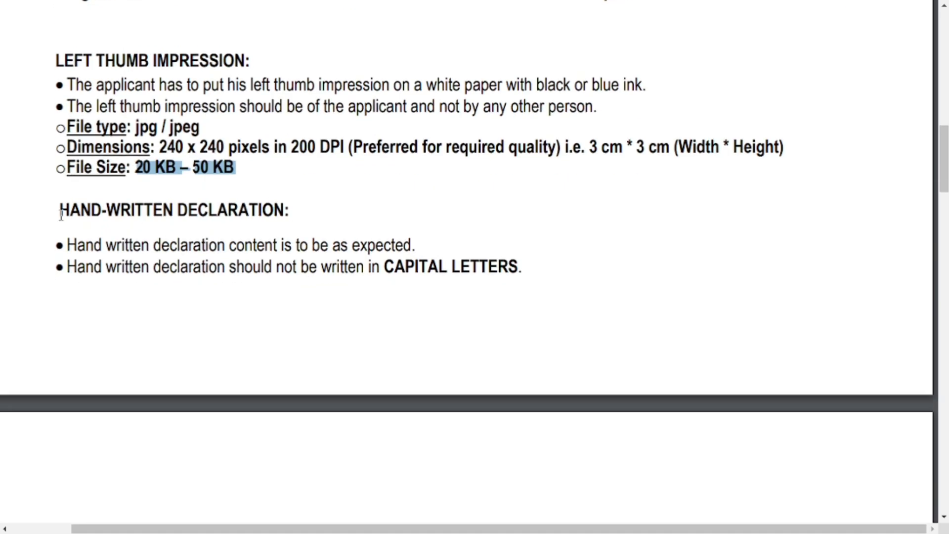
drag(61, 215, 340, 349)
scroll(229, 289, down, 10)
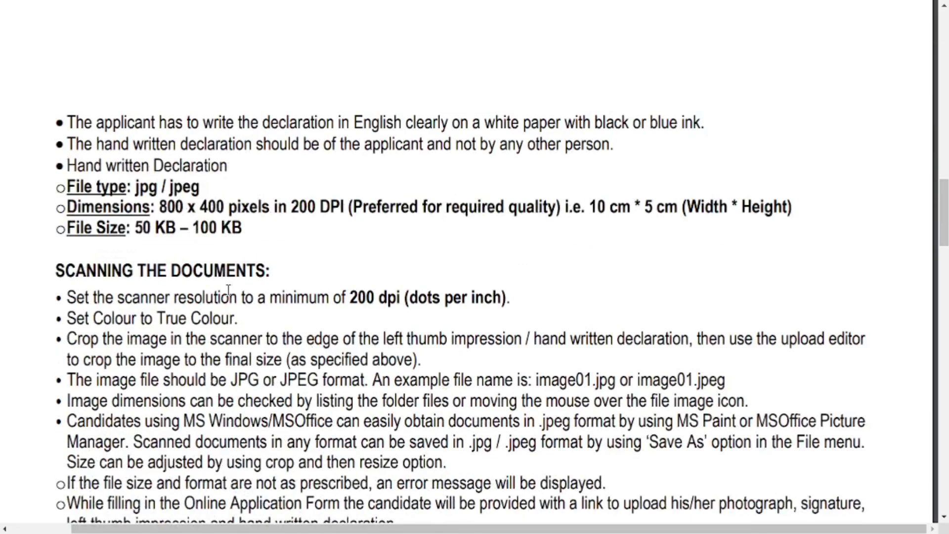
drag(131, 229, 248, 232)
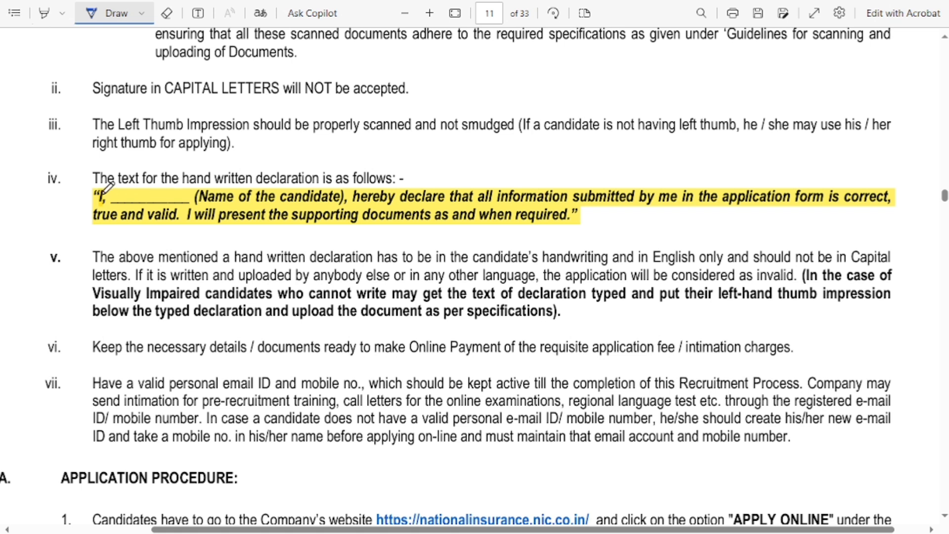
mouse_move(92, 190)
mouse_down()
mouse_move(89, 203)
mouse_move(189, 203)
mouse_up()
mouse_move(353, 203)
mouse_down()
mouse_move(615, 203)
mouse_move(556, 229)
mouse_up()
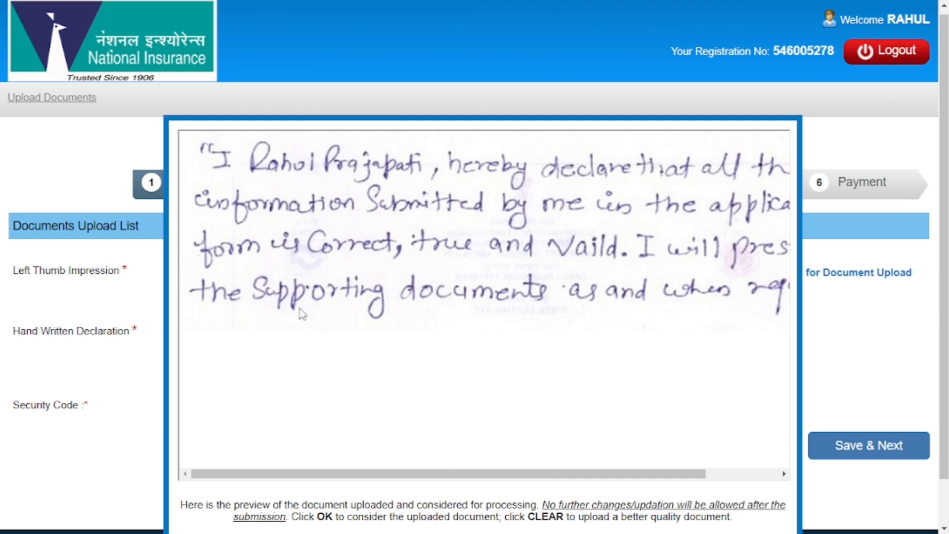
- Review the full width of the uploaded handwritten declaration in its preview and accept the document
drag(531, 474, 671, 474)
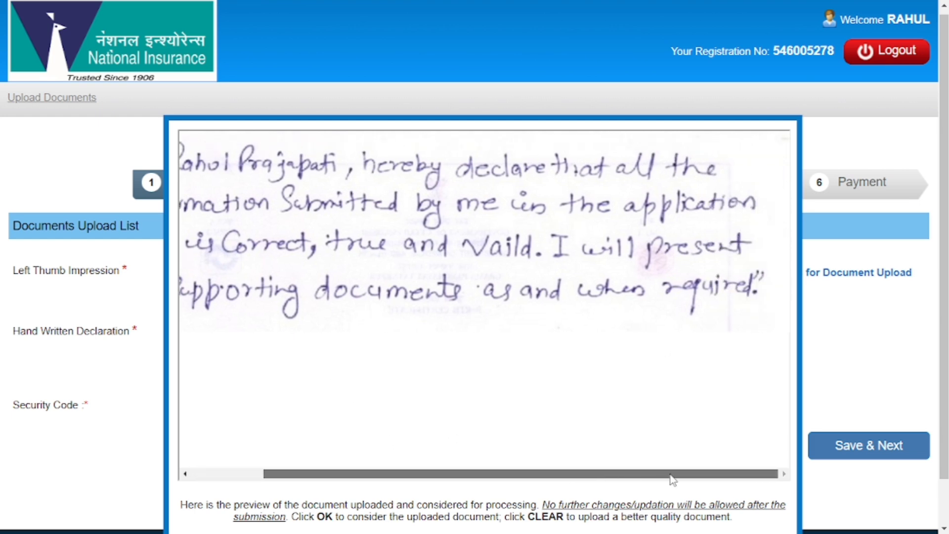
scroll(587, 247, down, 1)
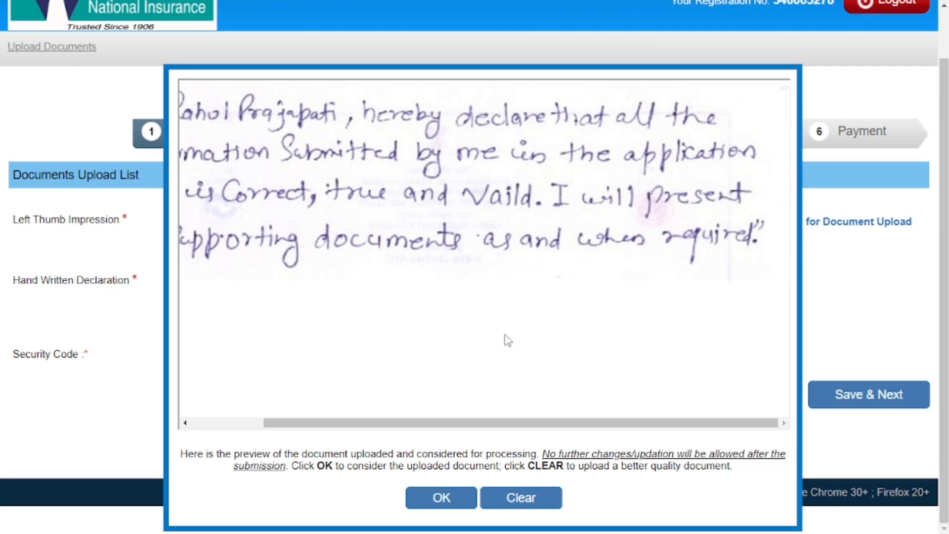
click(441, 499)
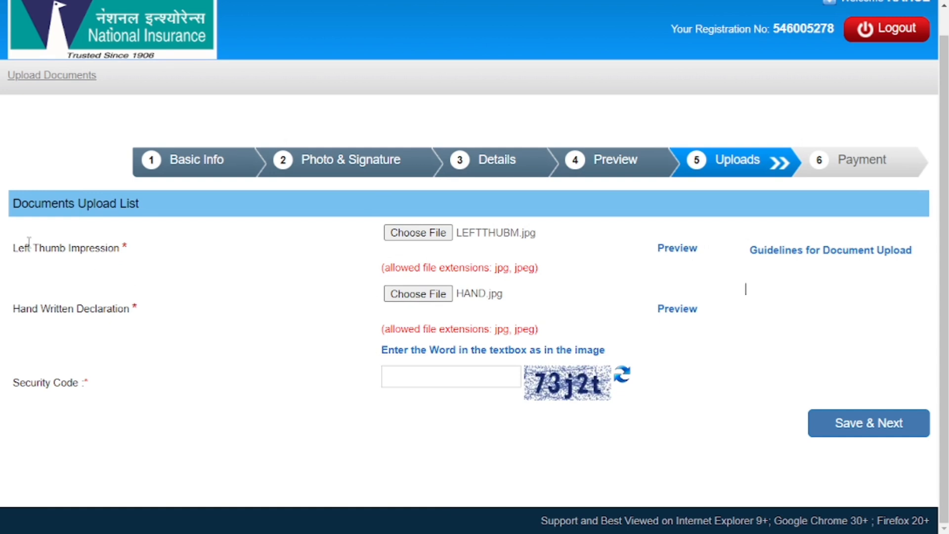
- Fill in the security code below the two uploaded documents and save the uploads to continue to payment
drag(12, 250, 128, 247)
click(13, 312)
drag(13, 314, 141, 312)
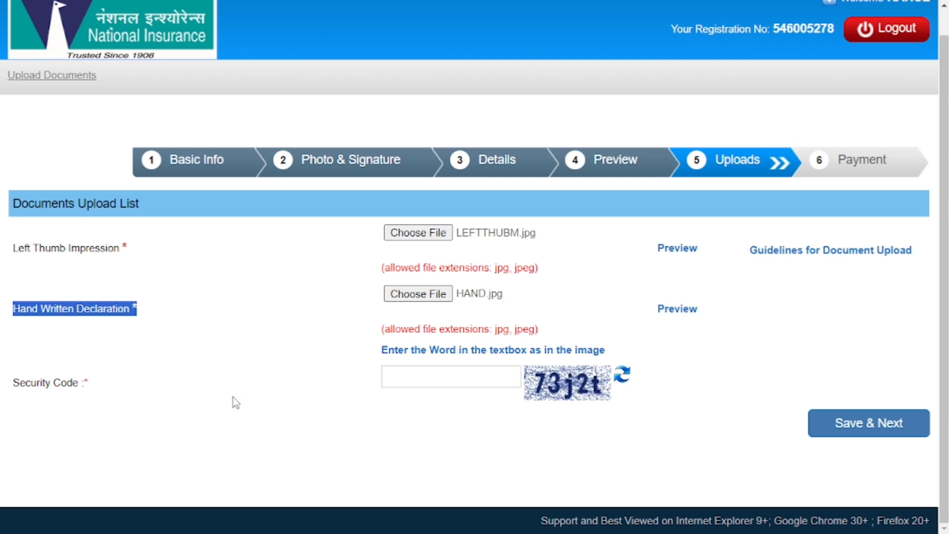
click(464, 377)
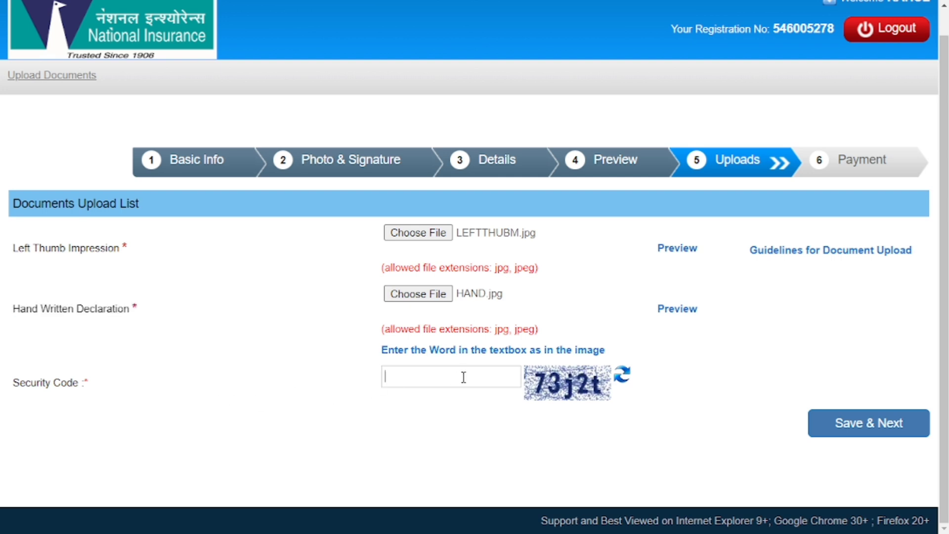
click(884, 432)
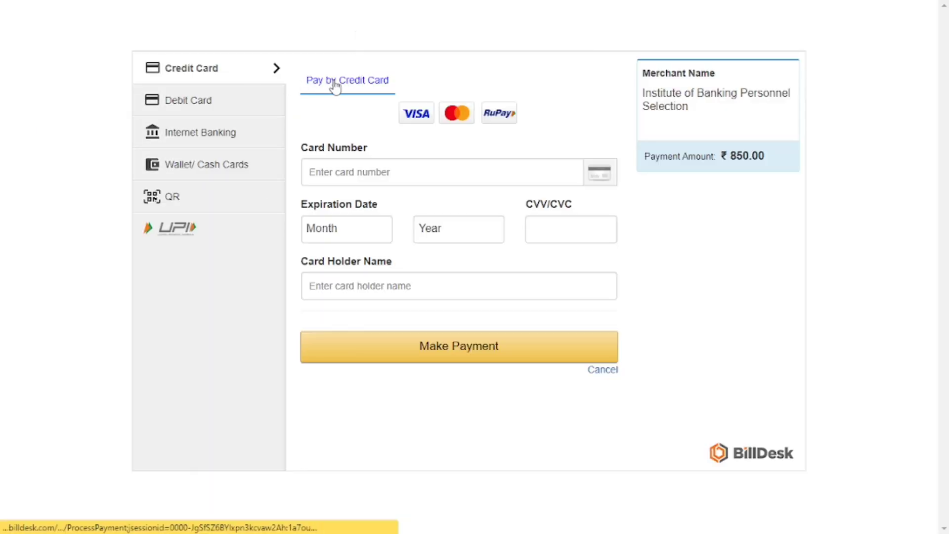
- Look through the debit card, internet banking, wallet/cash card, QR and UPI payment options for the application fee
click(212, 100)
click(226, 135)
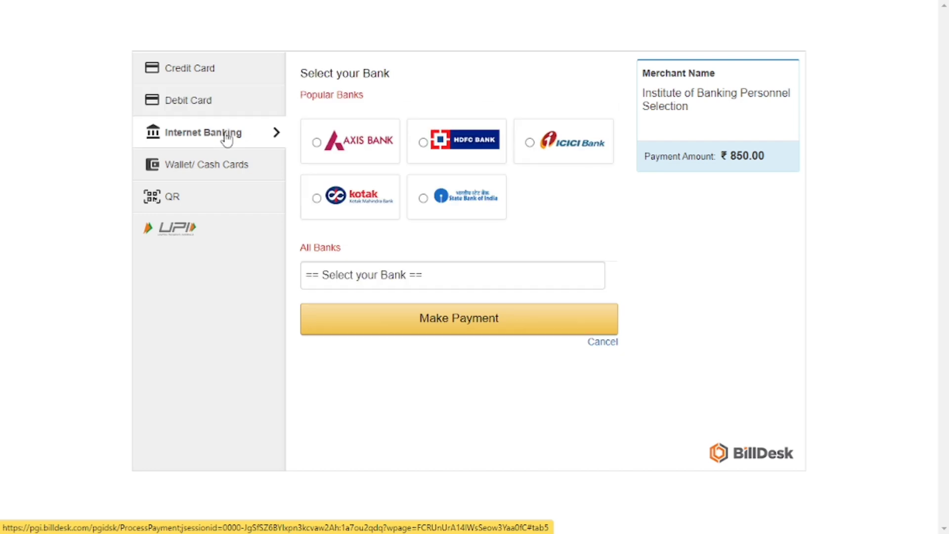
click(217, 171)
click(215, 201)
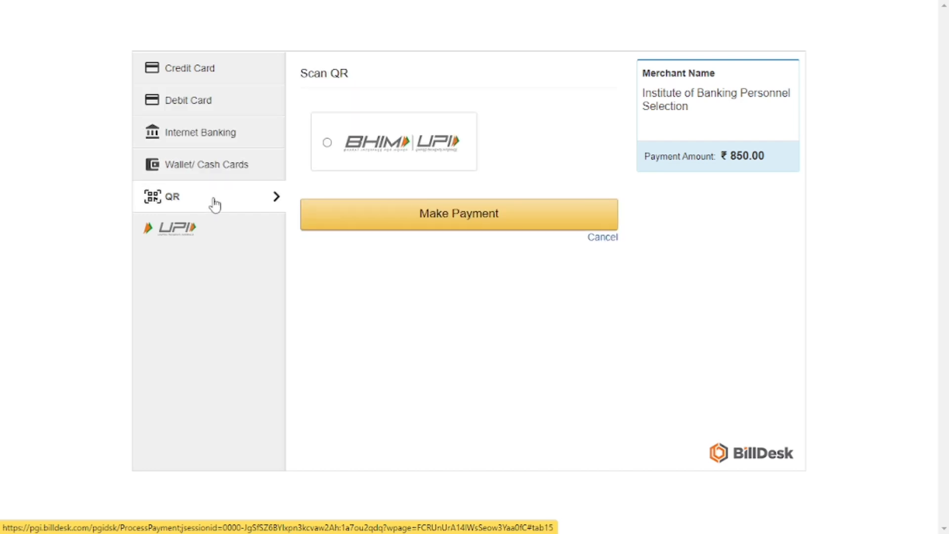
click(216, 234)
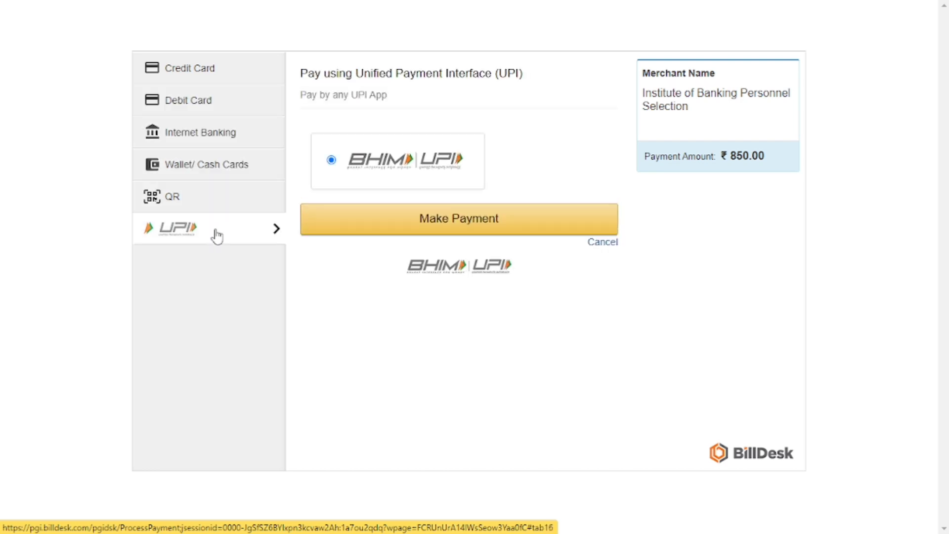
click(235, 207)
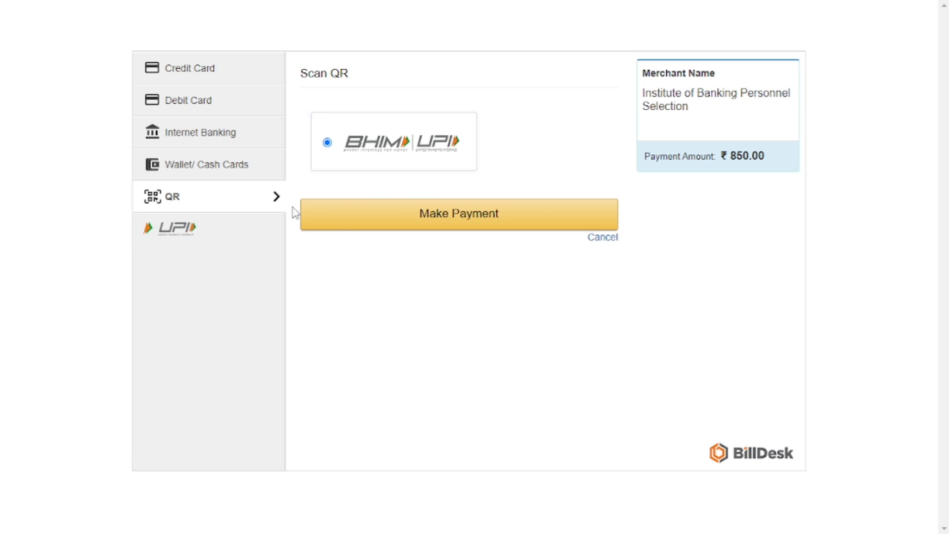
- Open the debit card payment form and examine its card number, expiration date, CVV/CVC and card holder name fields
click(215, 110)
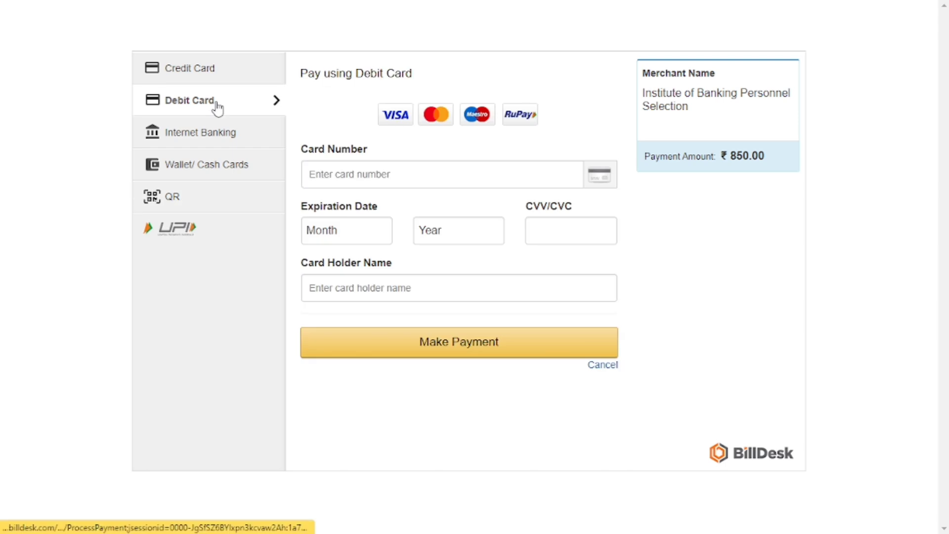
drag(299, 148, 393, 147)
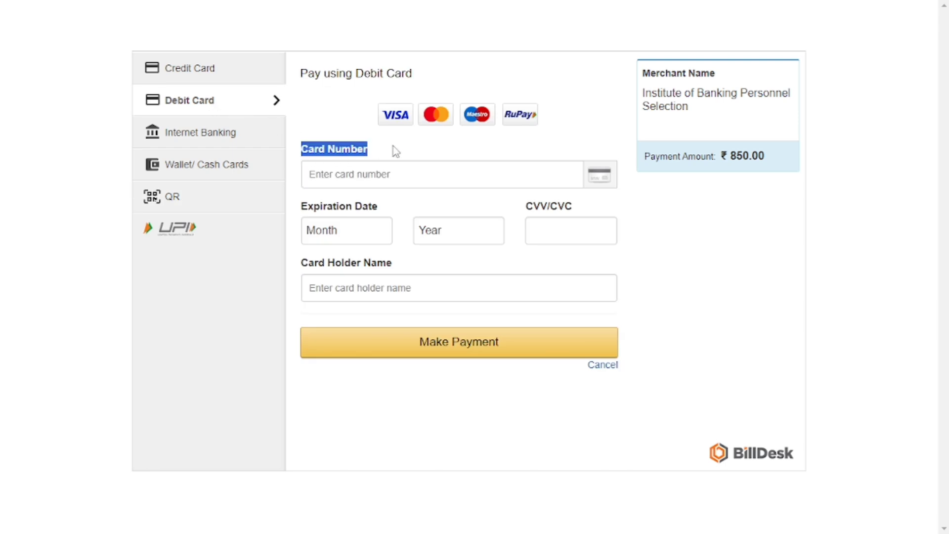
drag(302, 206, 381, 207)
drag(526, 206, 574, 207)
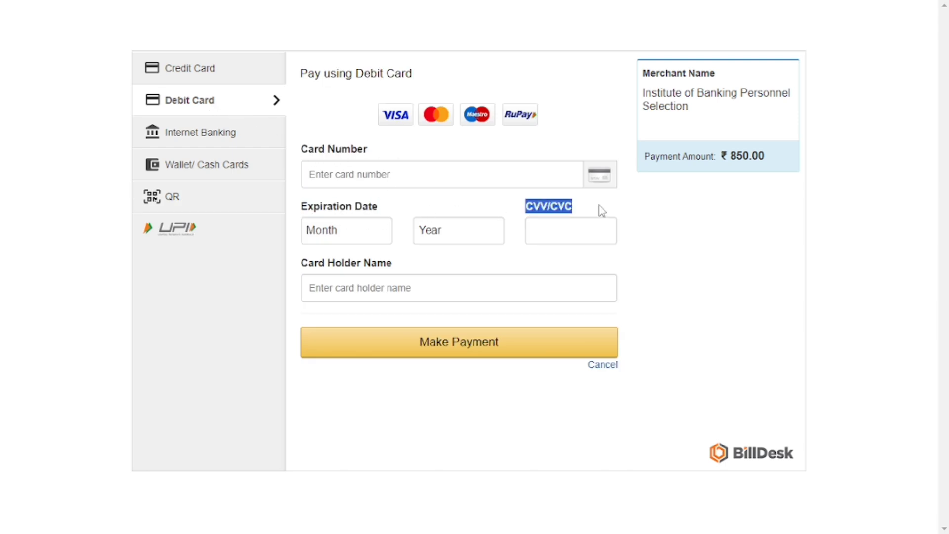
drag(301, 263, 413, 262)
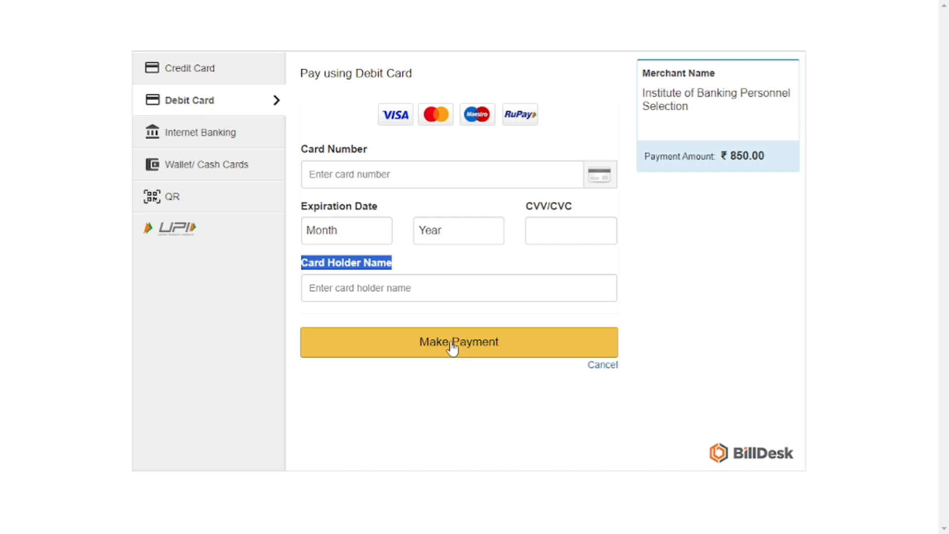